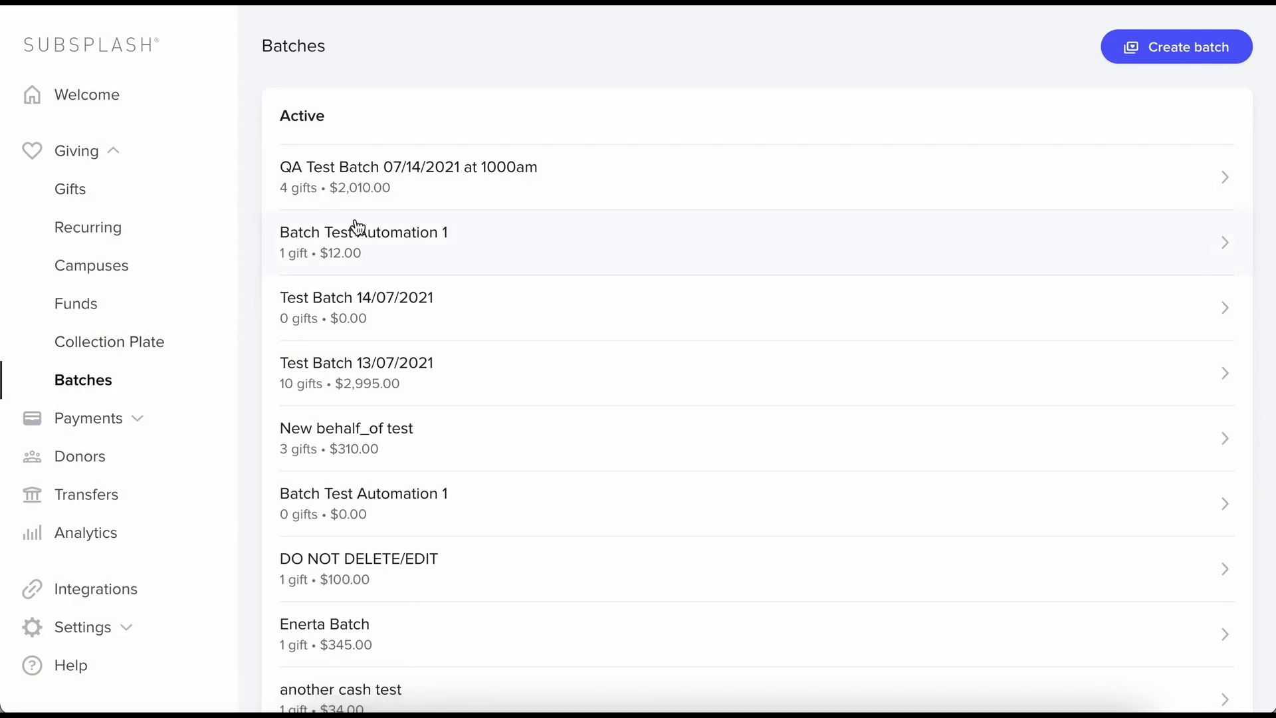
Step: Create a giving batch named "new demo batch"
{"action": "scroll", "coordinate": [358, 230], "scroll_direction": "down", "scroll_amount": 10}
{"action": "scroll", "coordinate": [359, 230], "scroll_direction": "down", "scroll_amount": 7}
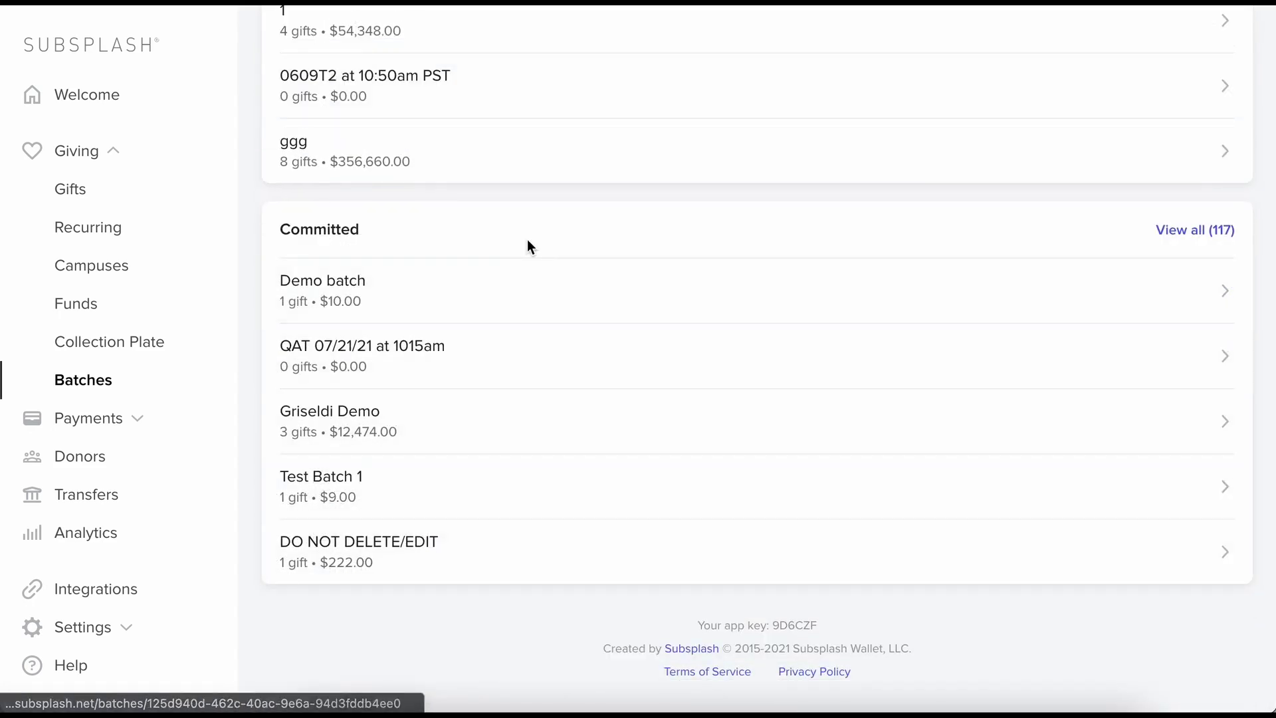
{"action": "scroll", "coordinate": [527, 242], "scroll_direction": "up", "scroll_amount": 17}
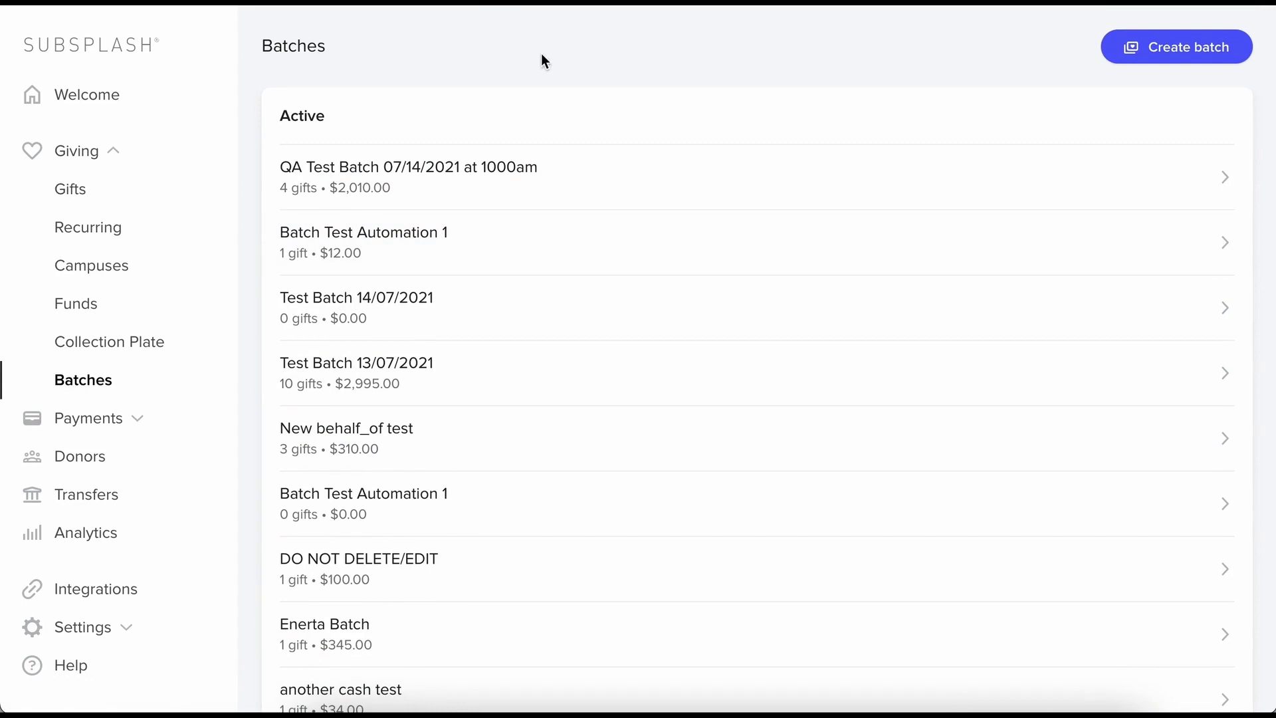
{"action": "left_click", "coordinate": [1182, 50]}
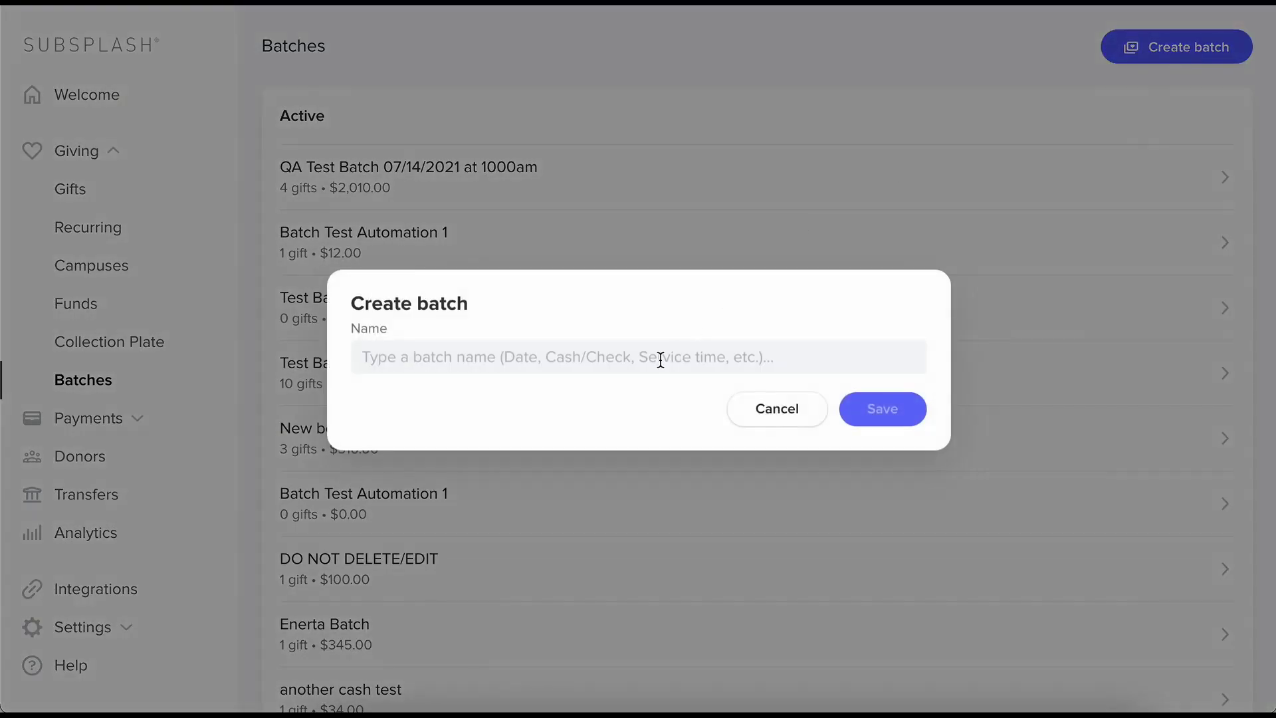
{"action": "left_click", "coordinate": [656, 359]}
{"action": "type", "text": "new "}
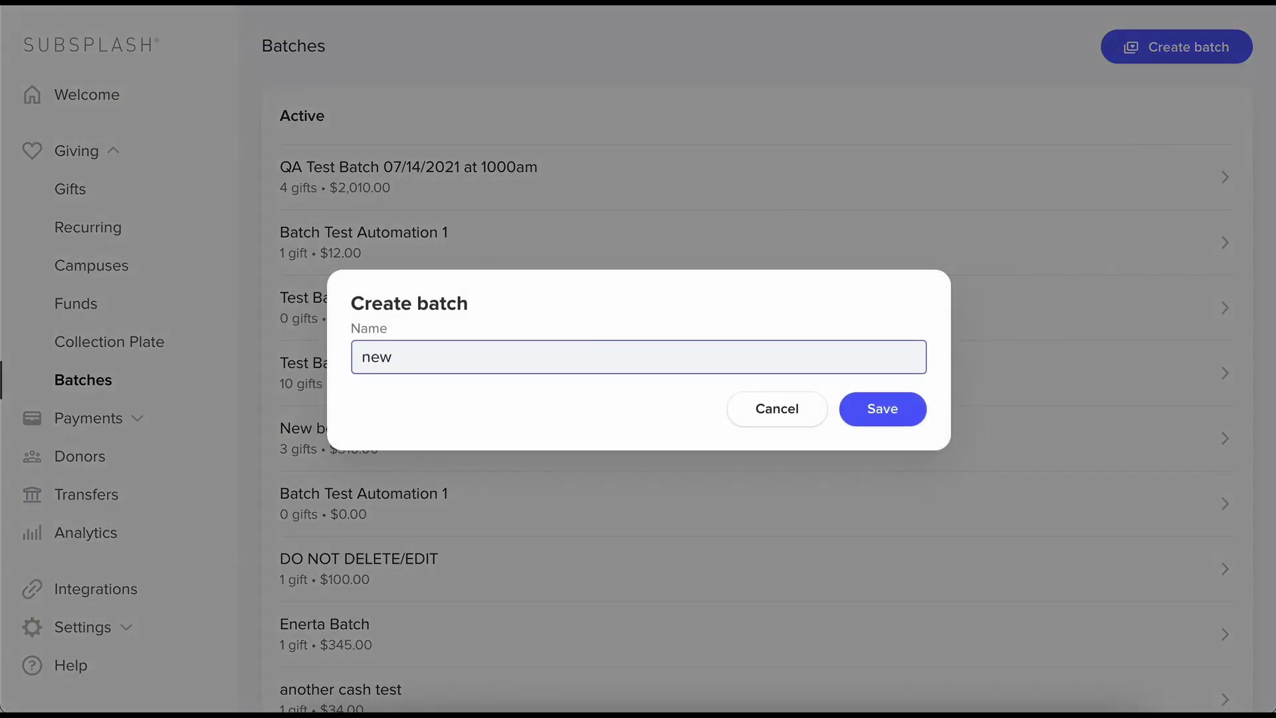
{"action": "type", "text": "demo batch"}
{"action": "left_click", "coordinate": [884, 410]}
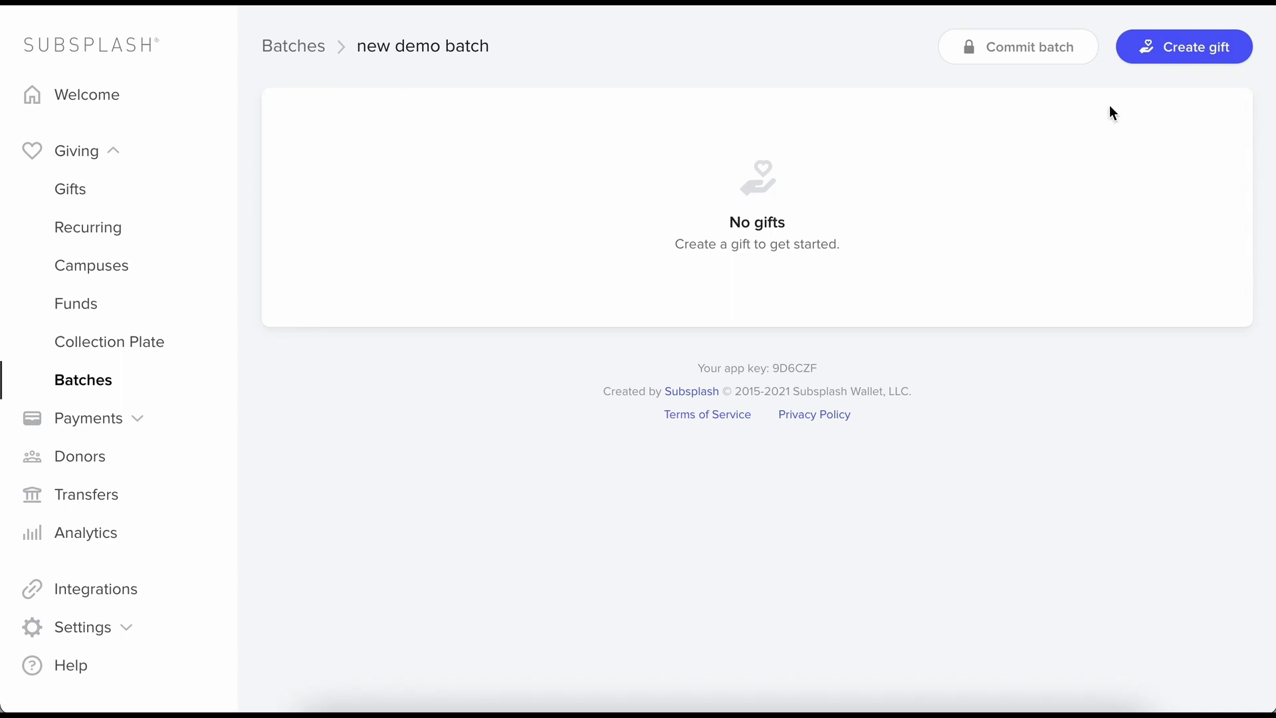
Step: Start a new gift in the batch, choosing an existing donor, the Belfair campus and the Building fund
{"action": "left_click", "coordinate": [1157, 50]}
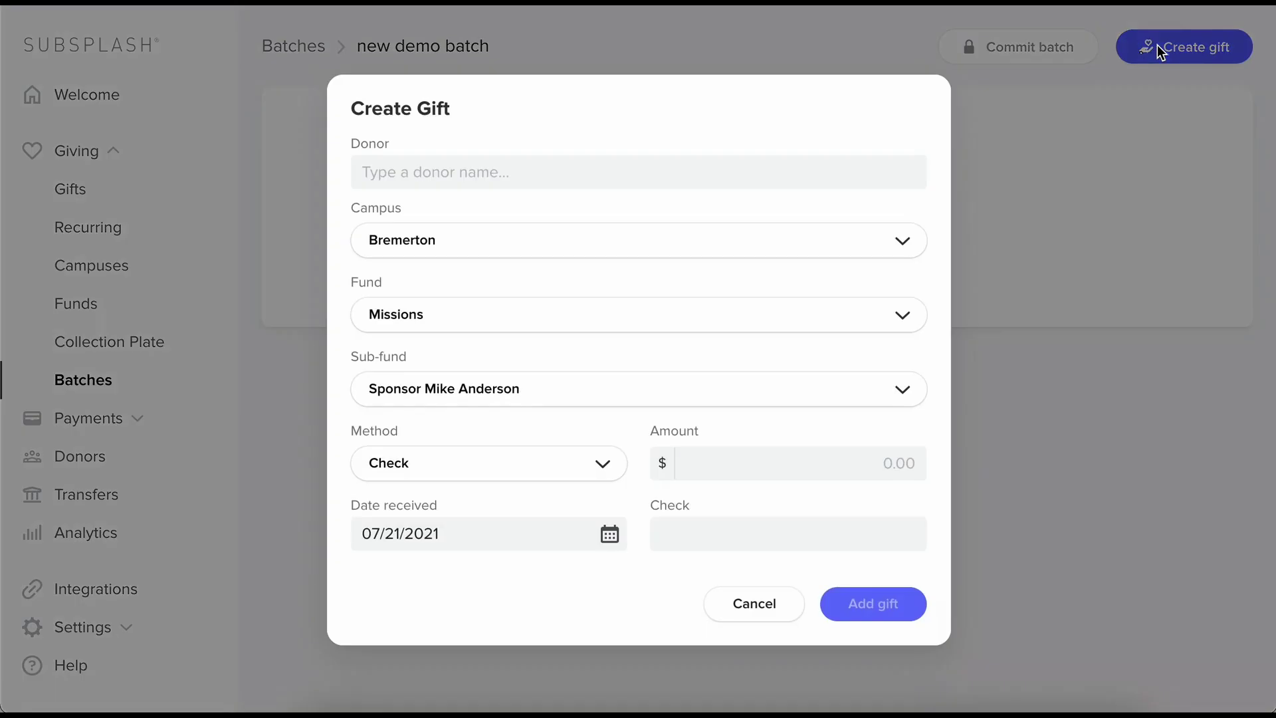
{"action": "left_click", "coordinate": [465, 174]}
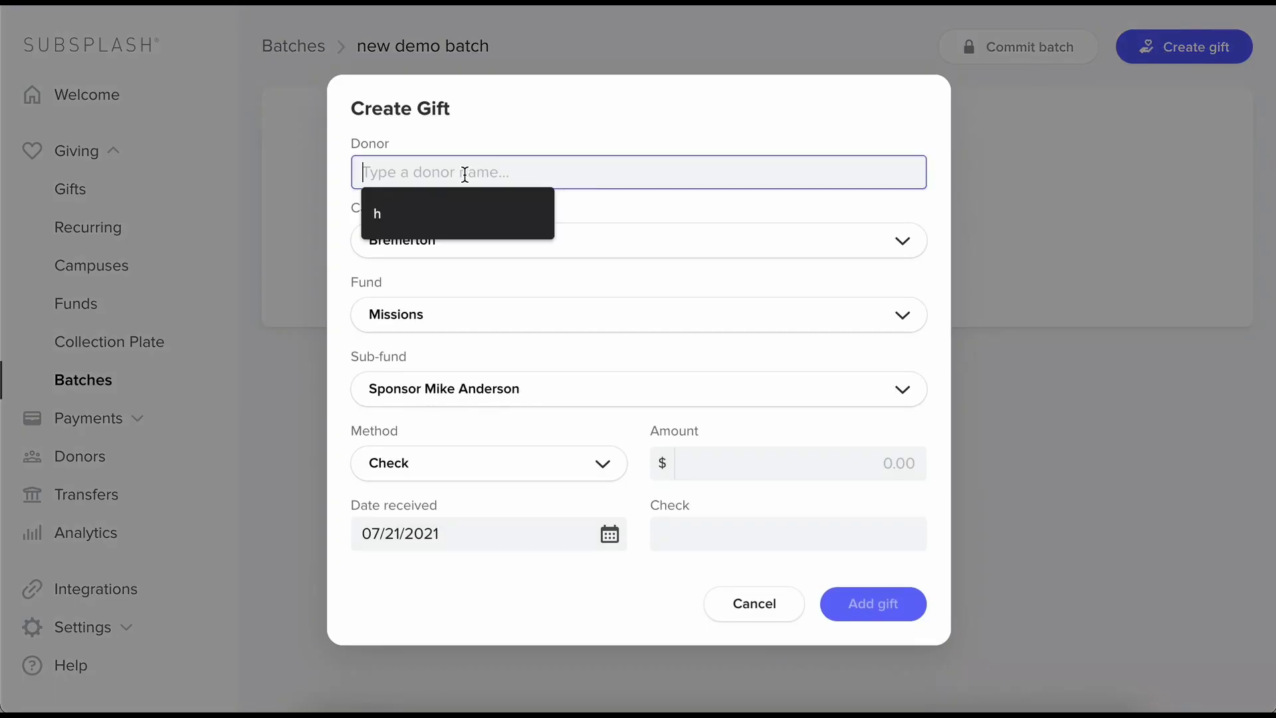
{"action": "type", "text": "y"}
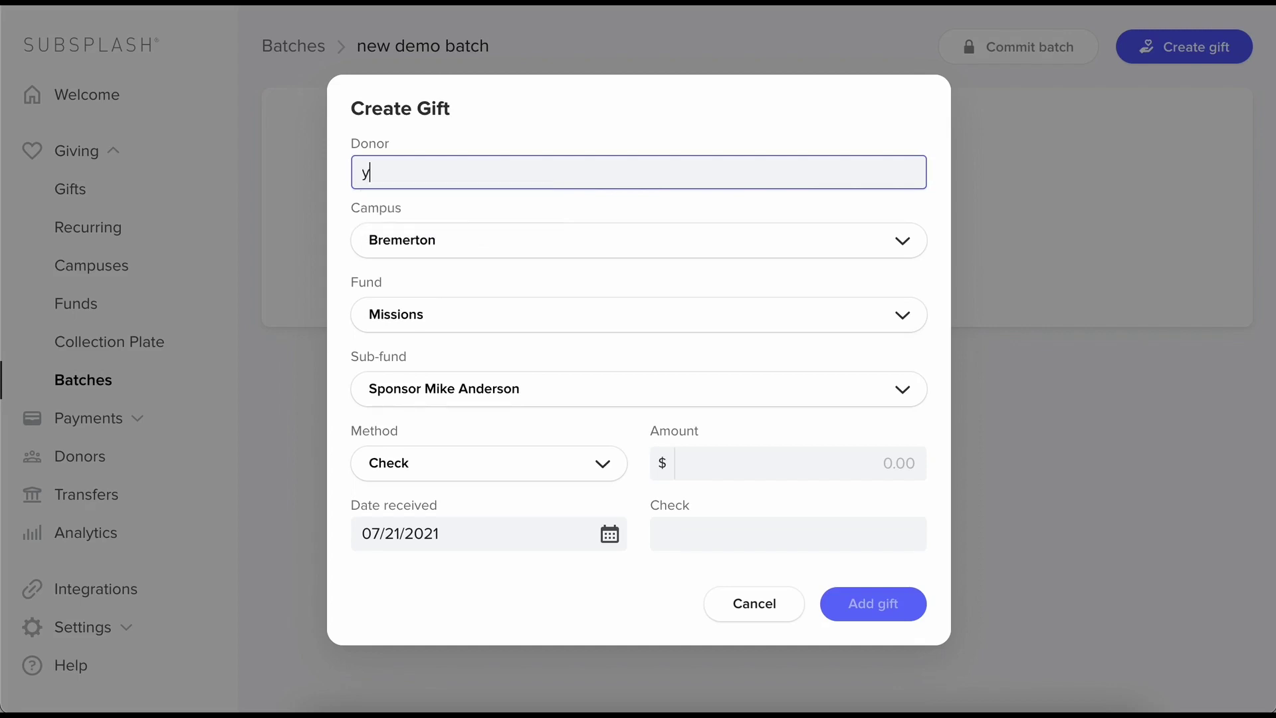
{"action": "left_click", "coordinate": [471, 288]}
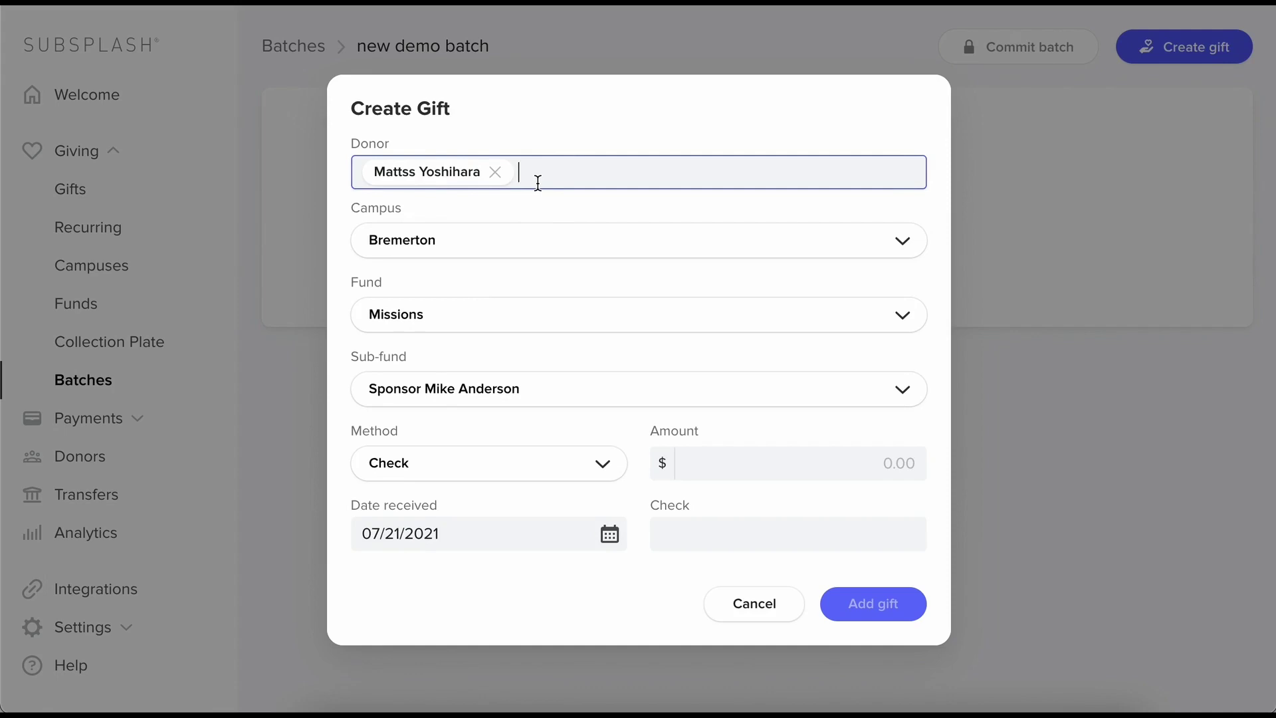
{"action": "left_click", "coordinate": [476, 248]}
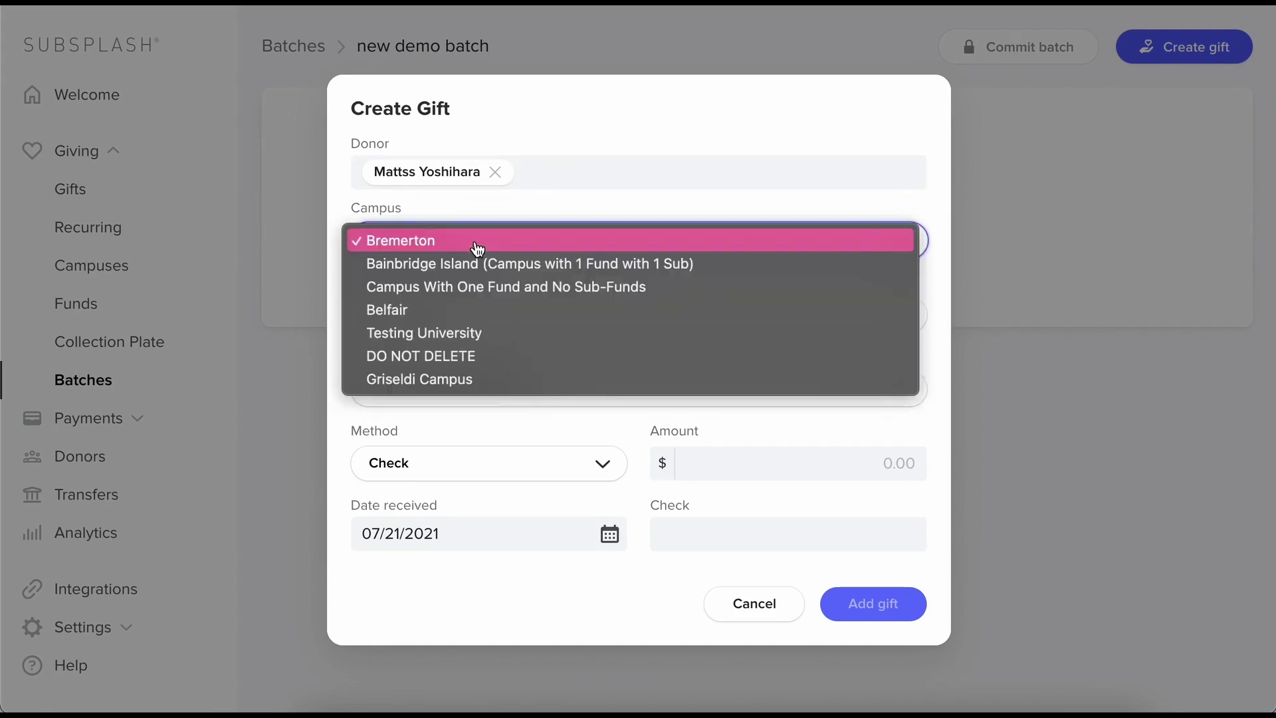
{"action": "left_click", "coordinate": [404, 310]}
{"action": "left_click", "coordinate": [454, 322]}
{"action": "left_click", "coordinate": [455, 316]}
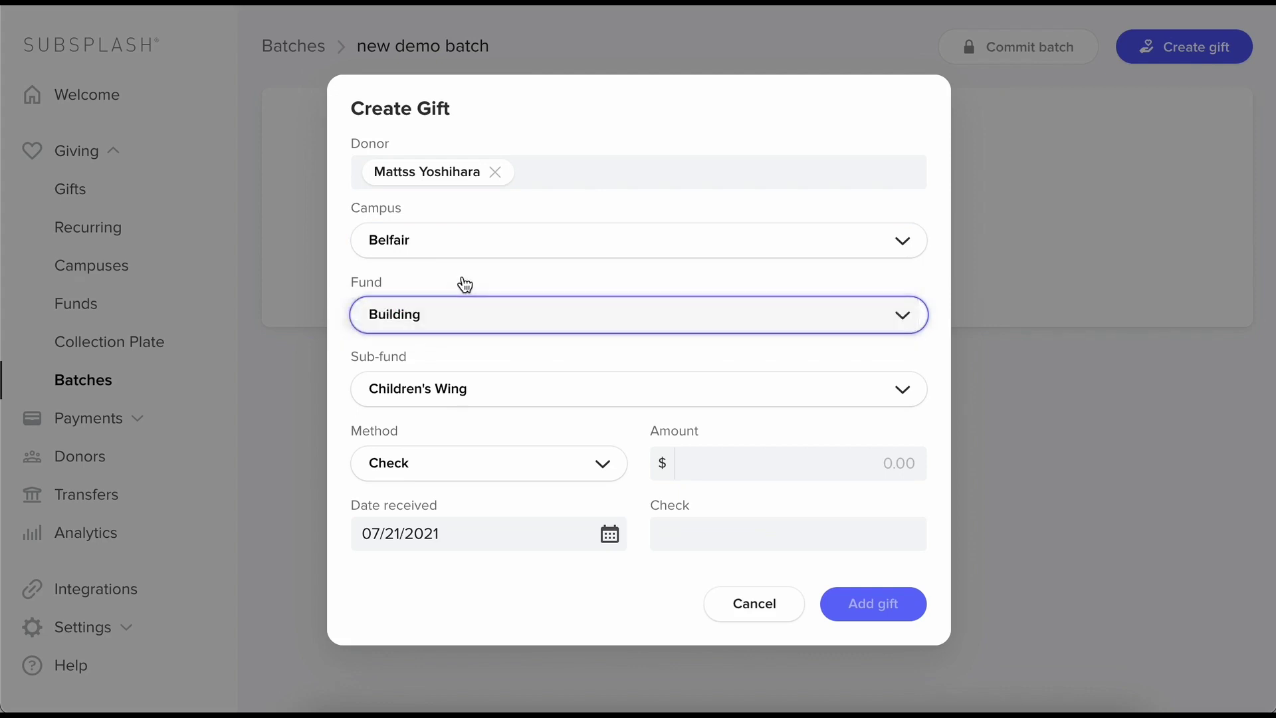
Step: Set the gift's method to Cash and its amount to $50, add it to the batch, and close the gift form
{"action": "left_click", "coordinate": [512, 484]}
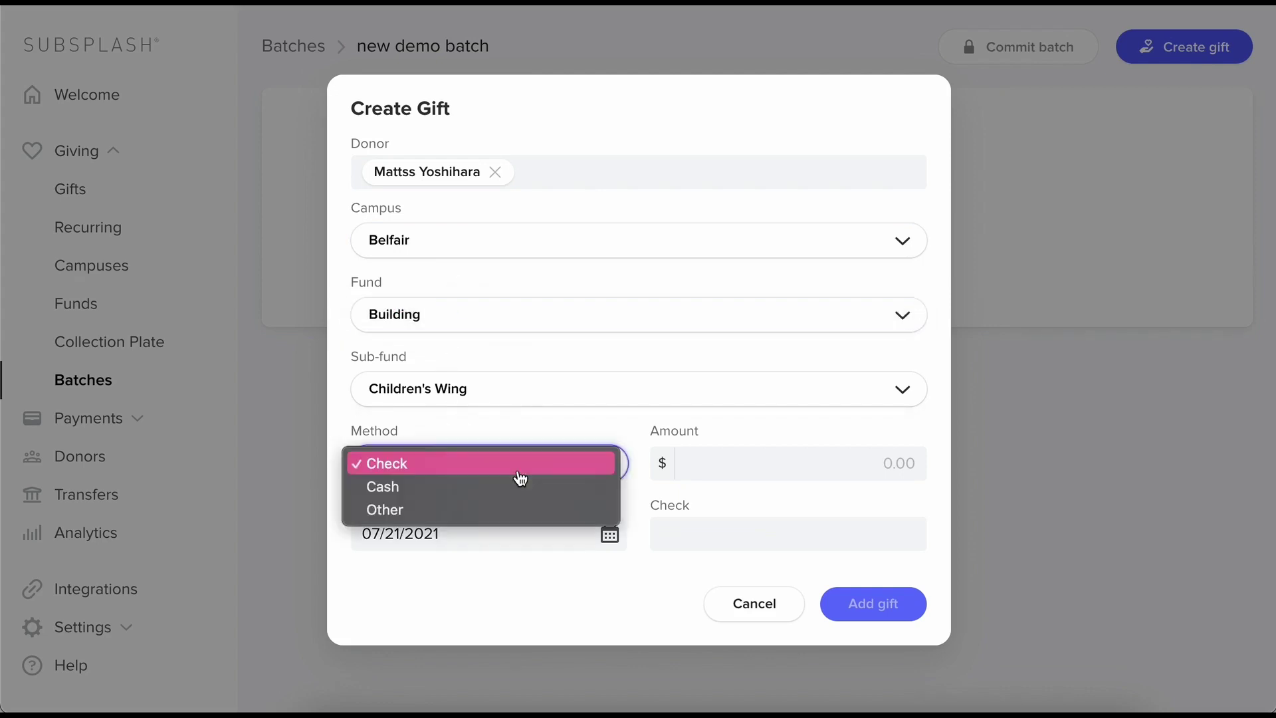
{"action": "left_click", "coordinate": [470, 487]}
{"action": "left_click", "coordinate": [700, 467]}
{"action": "type", "text": "50"}
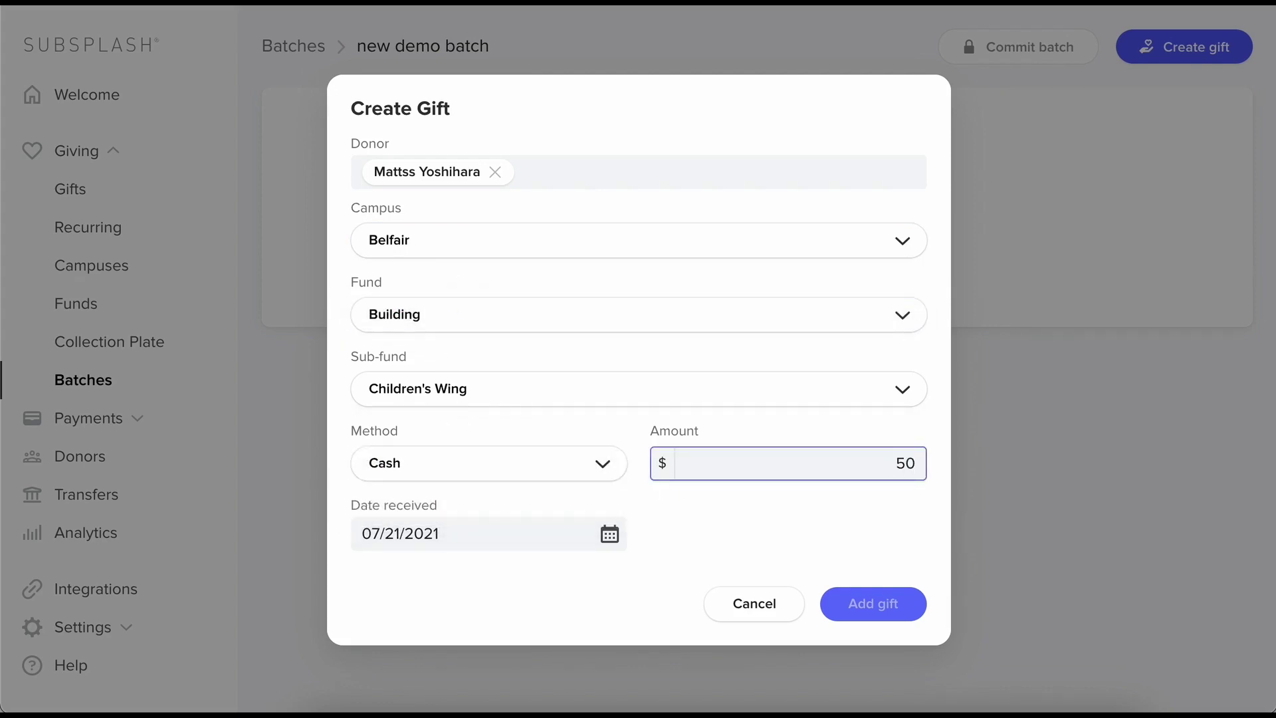
{"action": "left_click", "coordinate": [761, 539]}
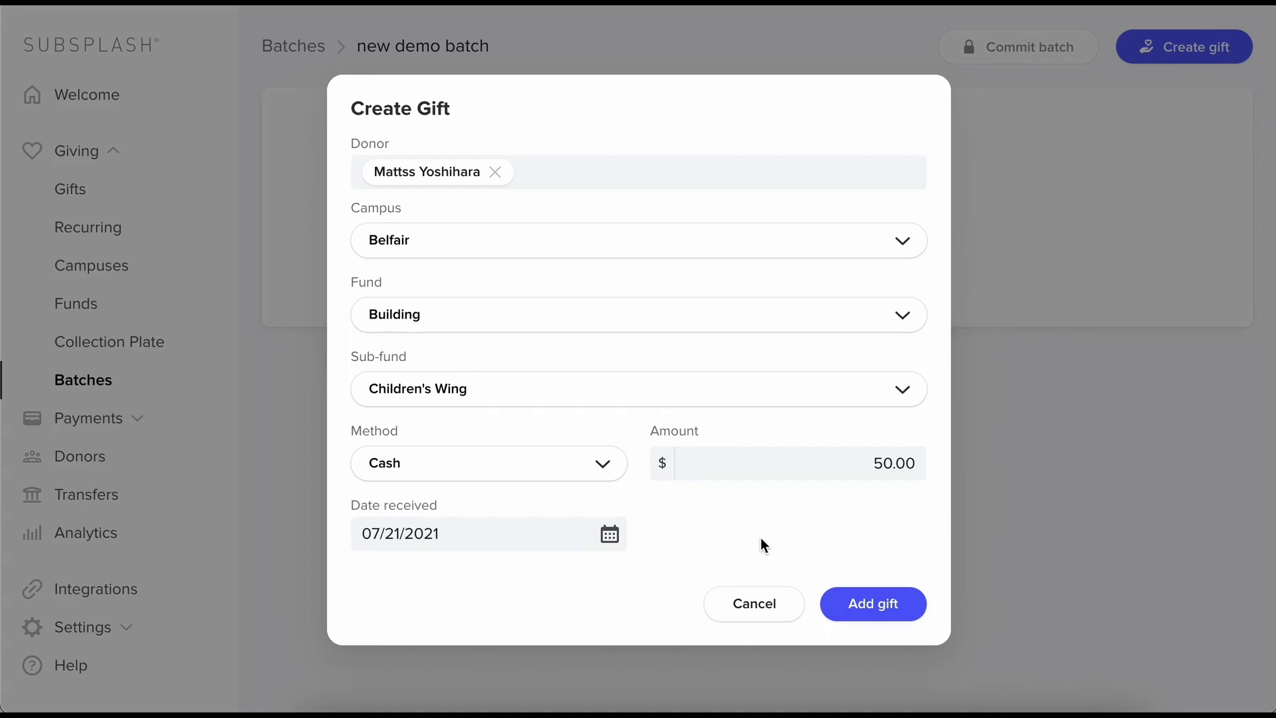
{"action": "left_click", "coordinate": [855, 605]}
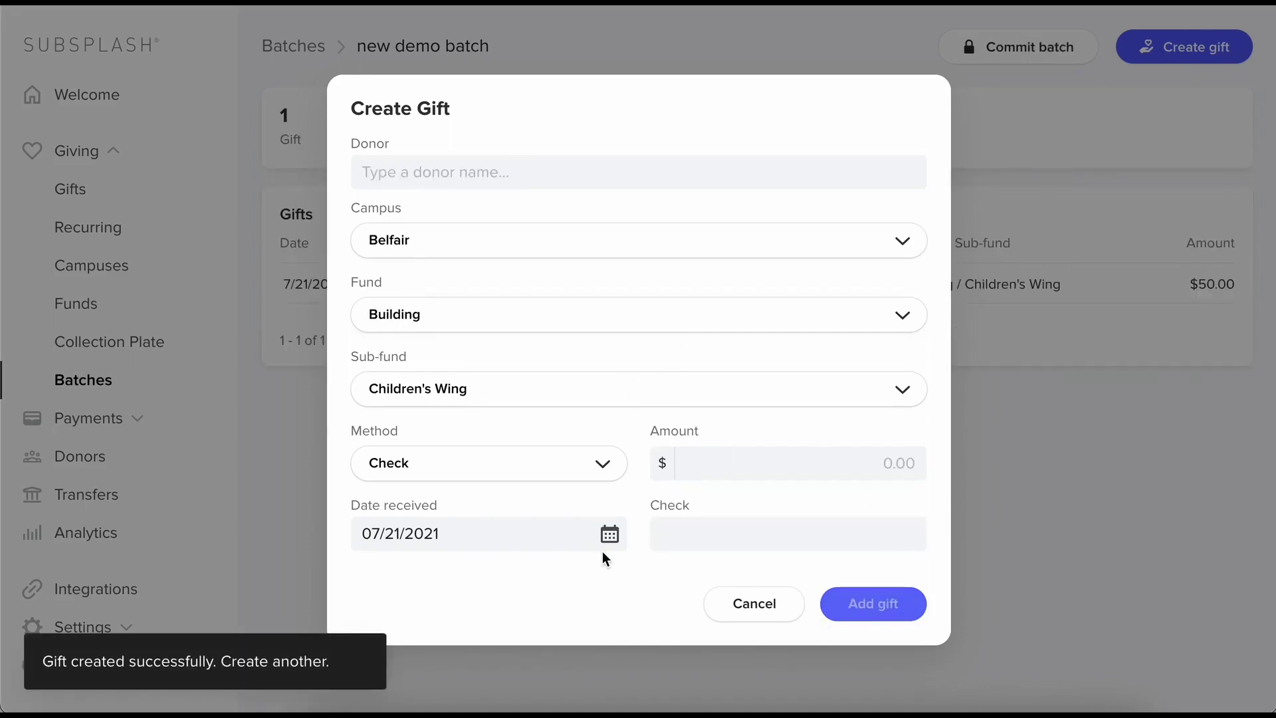
{"action": "left_click", "coordinate": [738, 606]}
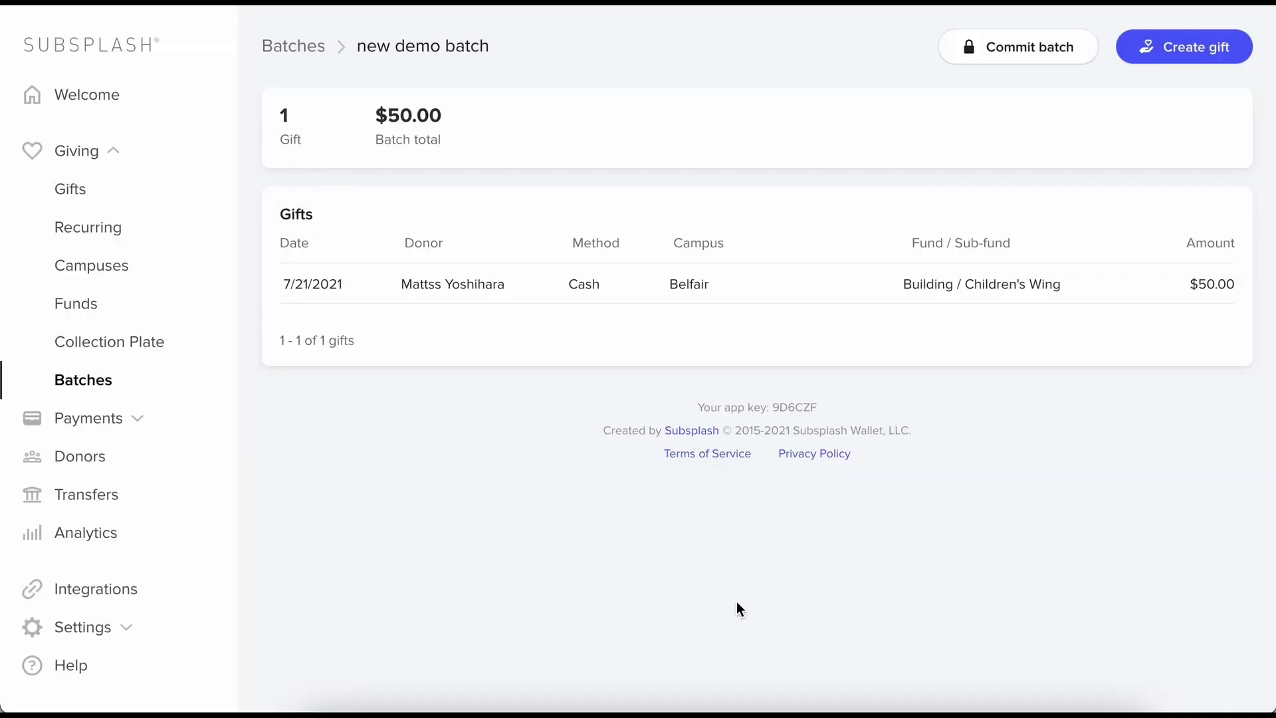
Step: Open the cash gift for editing, remove its donor and search for the replacement donor by name
{"action": "left_click", "coordinate": [826, 294]}
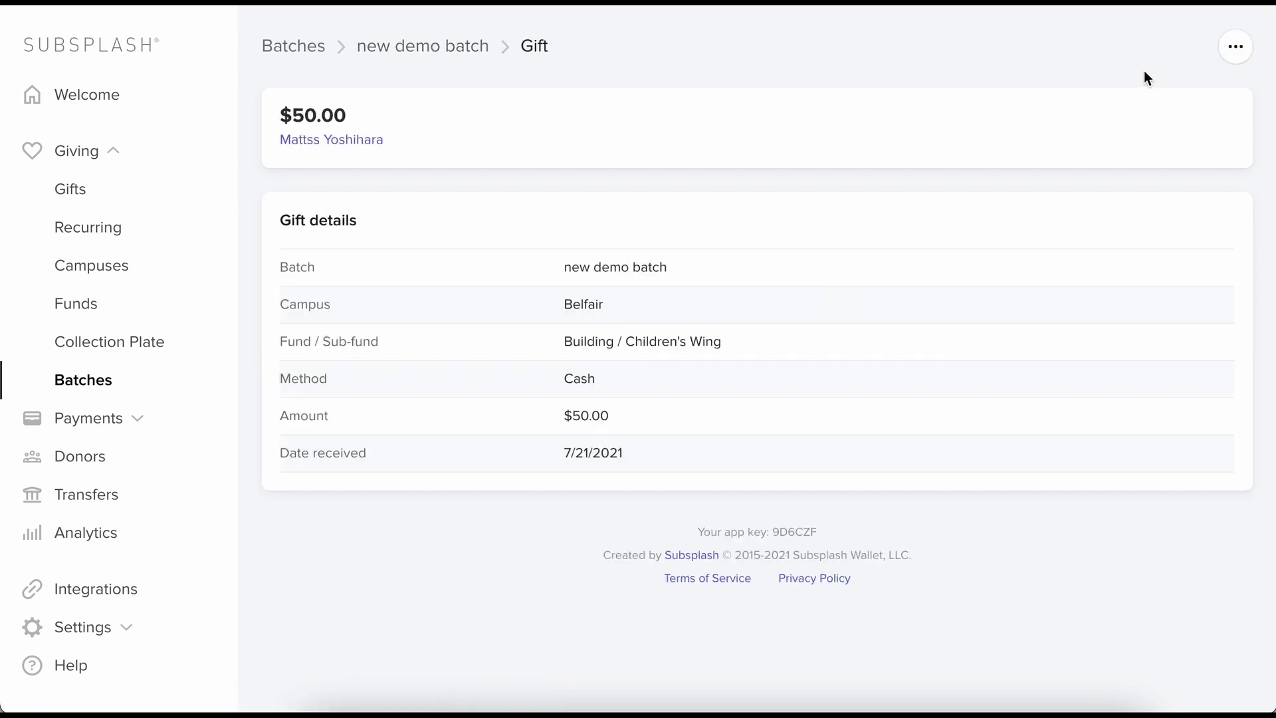
{"action": "left_click", "coordinate": [1234, 48]}
{"action": "left_click", "coordinate": [1186, 72]}
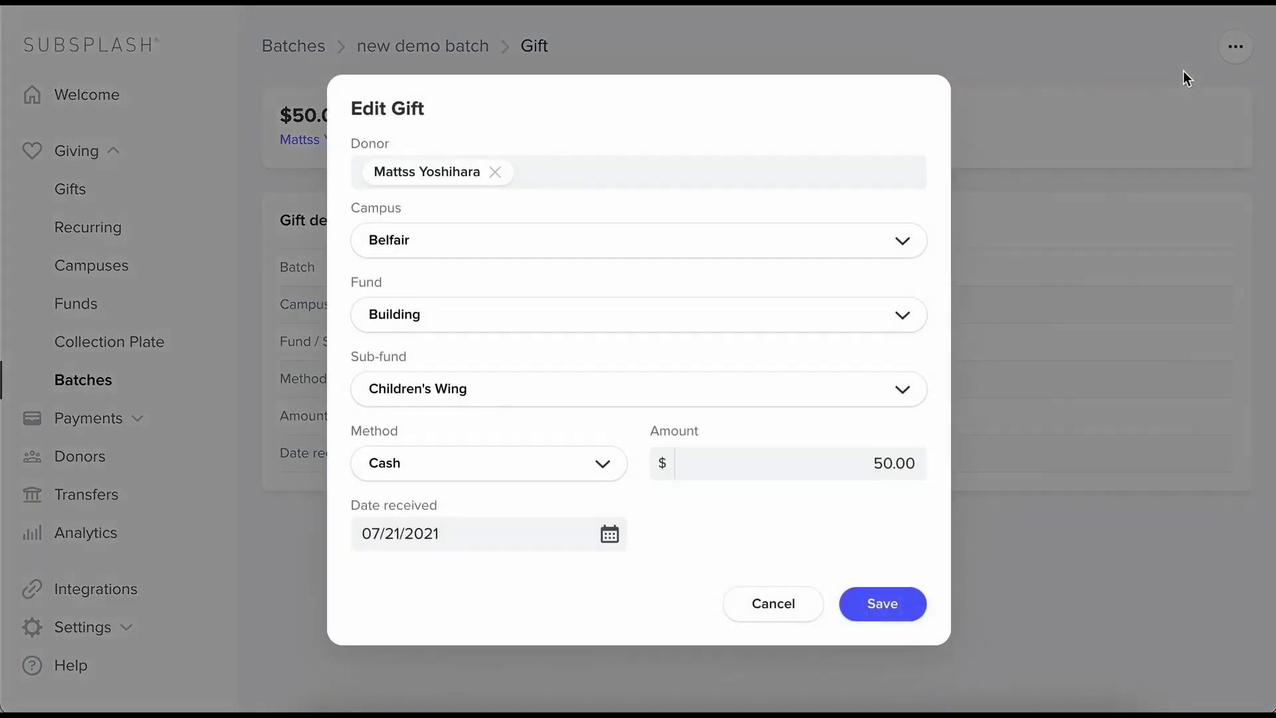
{"action": "left_click", "coordinate": [496, 173]}
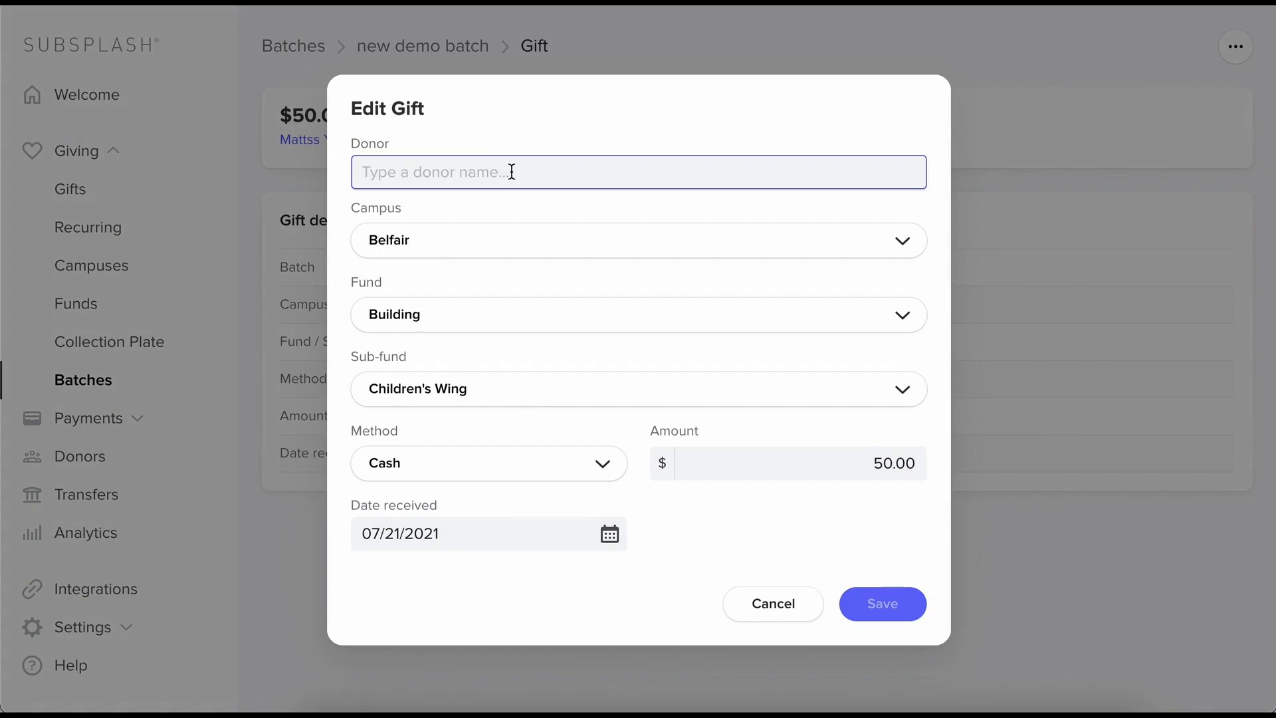
{"action": "type", "text": "tom sawyer"}
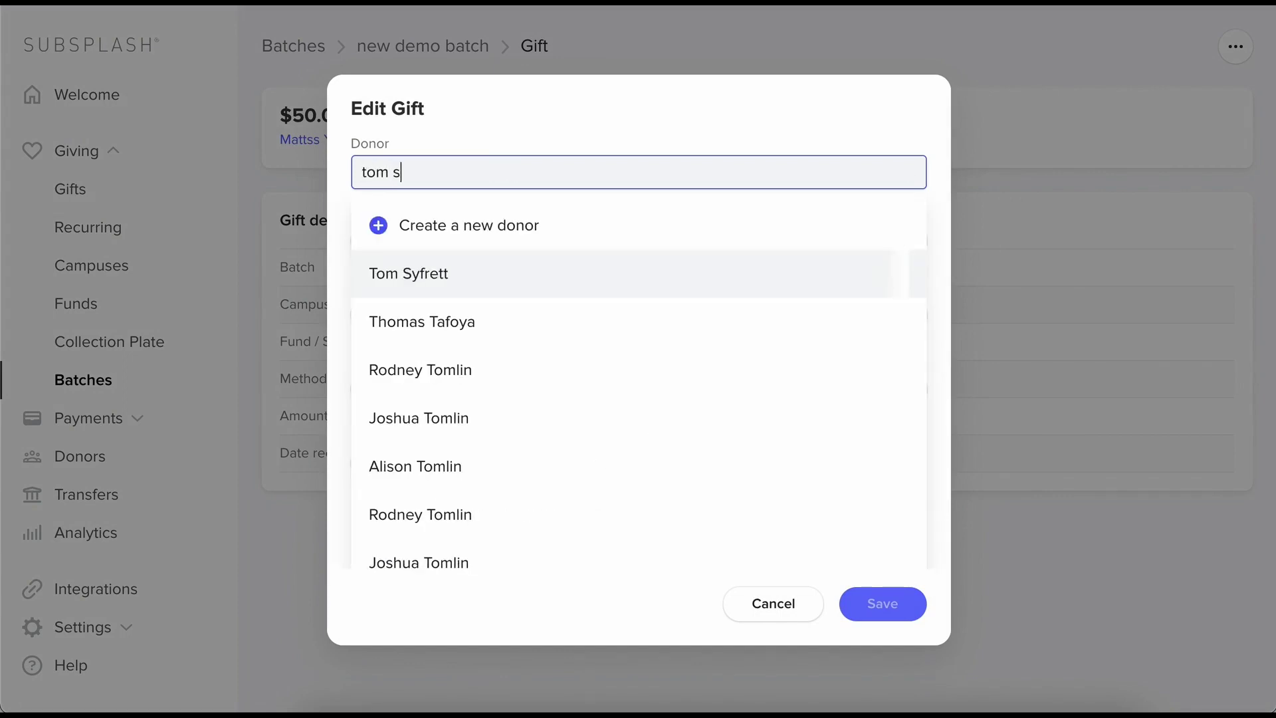
Step: Create a new donor for the gift by entering the donor's first and last name
{"action": "left_click", "coordinate": [485, 226]}
{"action": "left_click", "coordinate": [425, 363]}
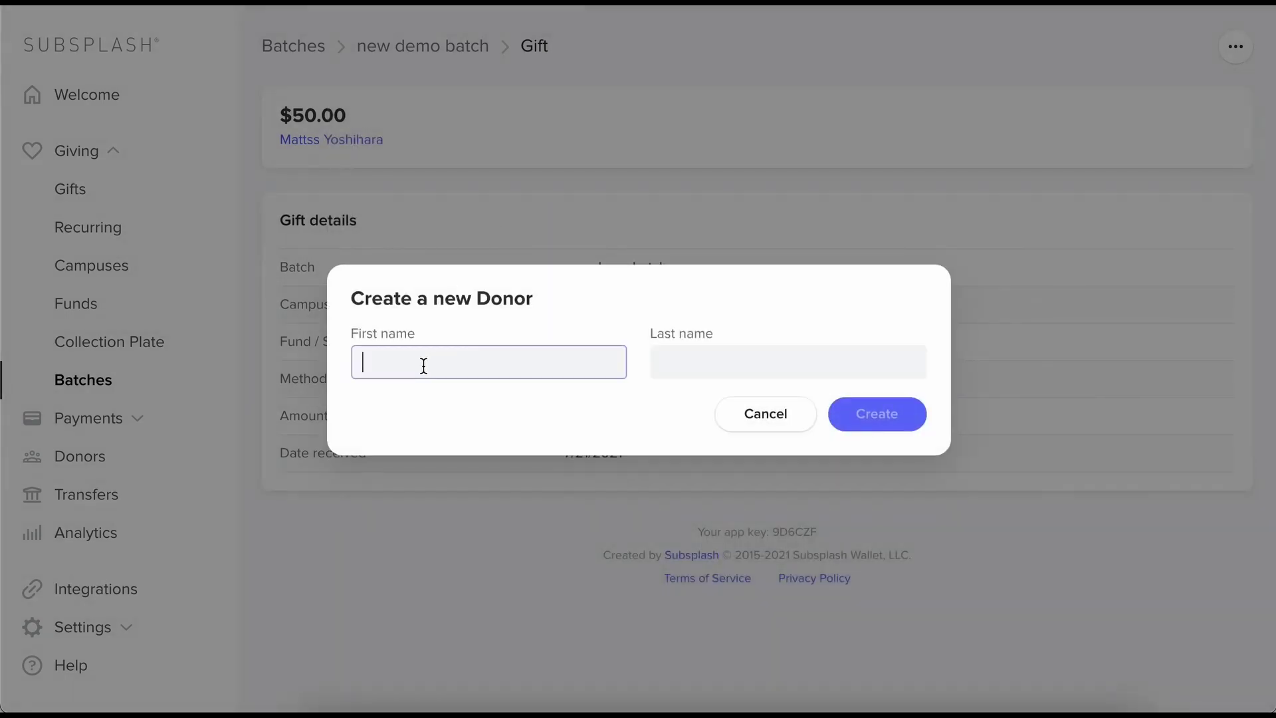
{"action": "type", "text": "Tom"}
{"action": "key", "text": "Tab"}
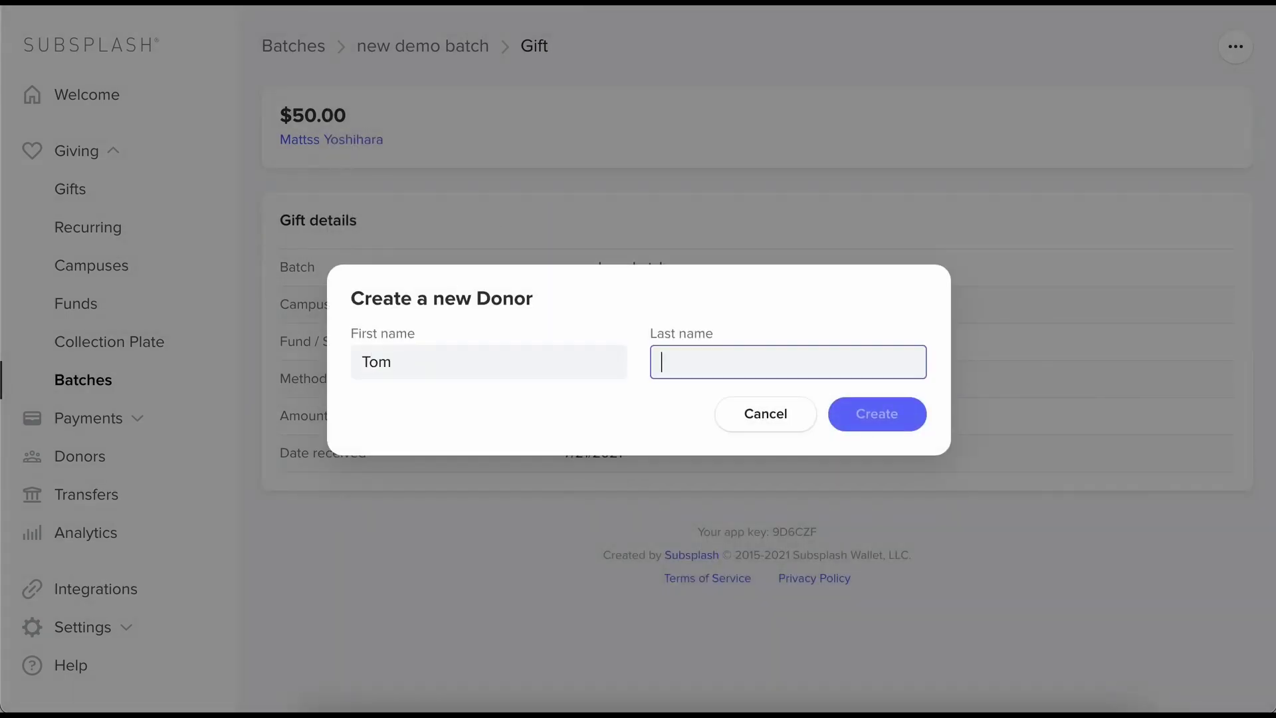
{"action": "type", "text": "Saw"}
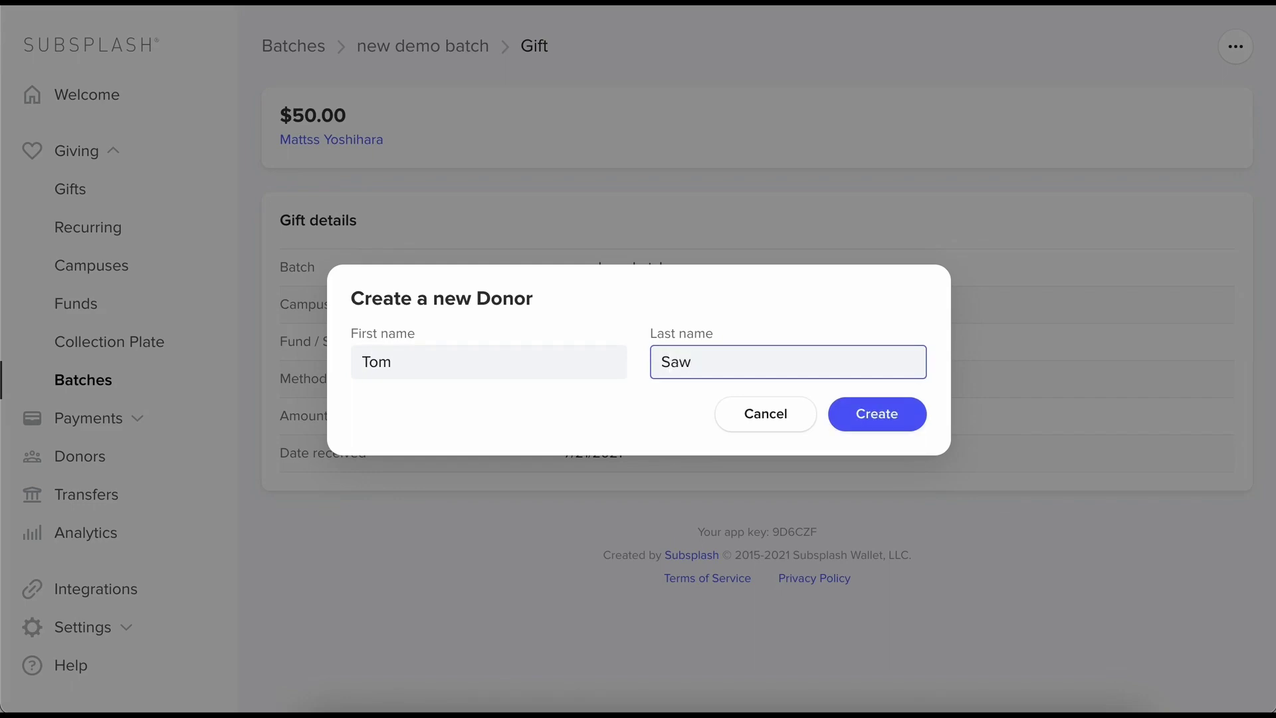
{"action": "type", "text": "yer"}
{"action": "left_click", "coordinate": [874, 442]}
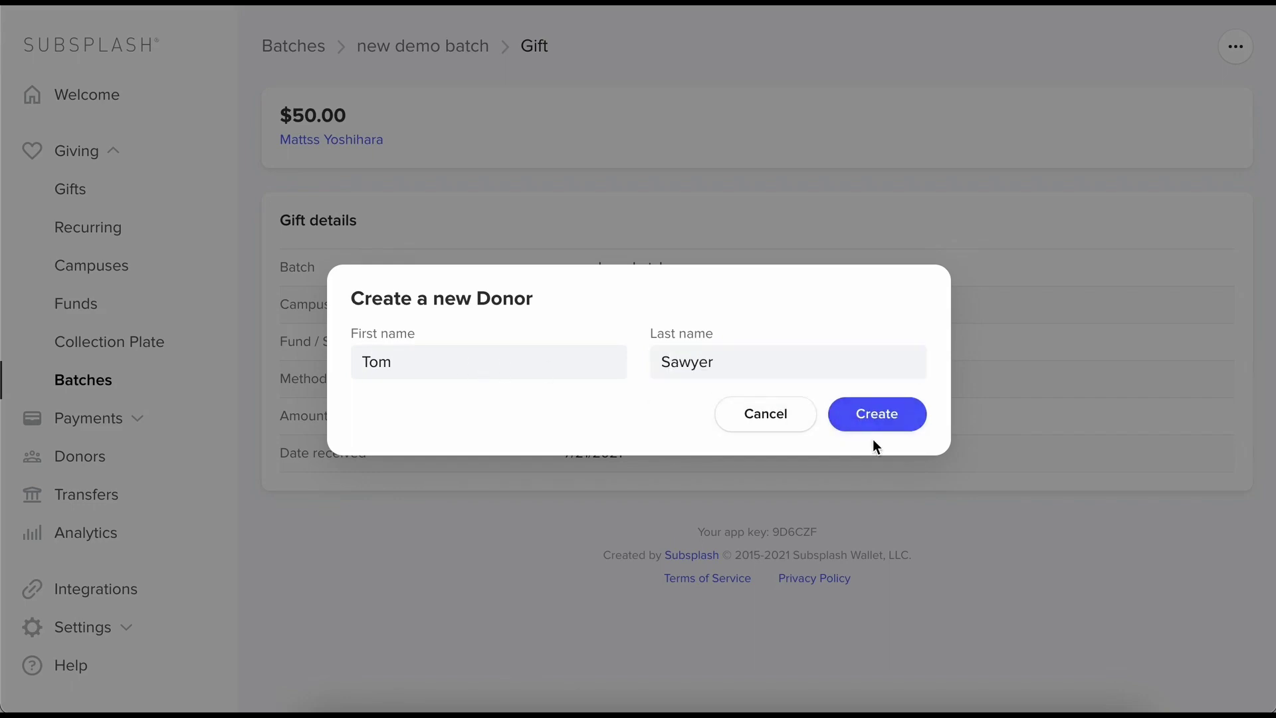
{"action": "left_click", "coordinate": [874, 415]}
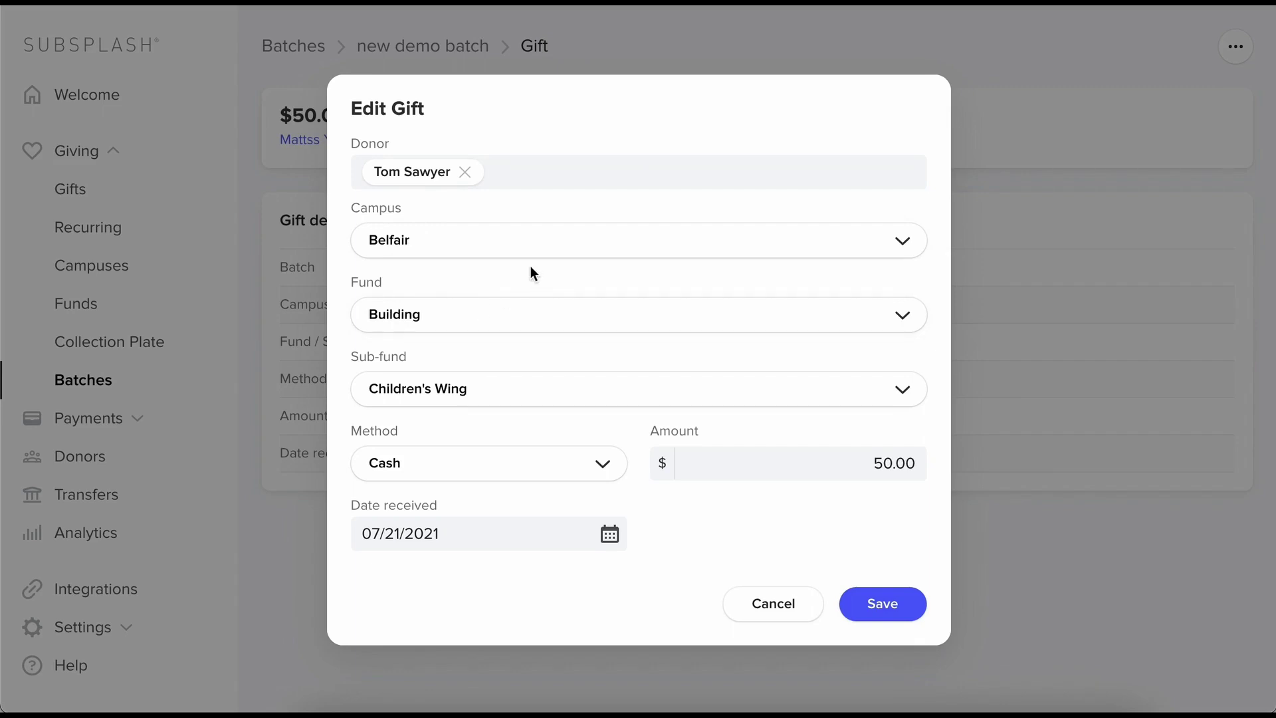
Step: Change the gift's method to Check, enter check number 2112 and save the edited gift
{"action": "left_click", "coordinate": [498, 462]}
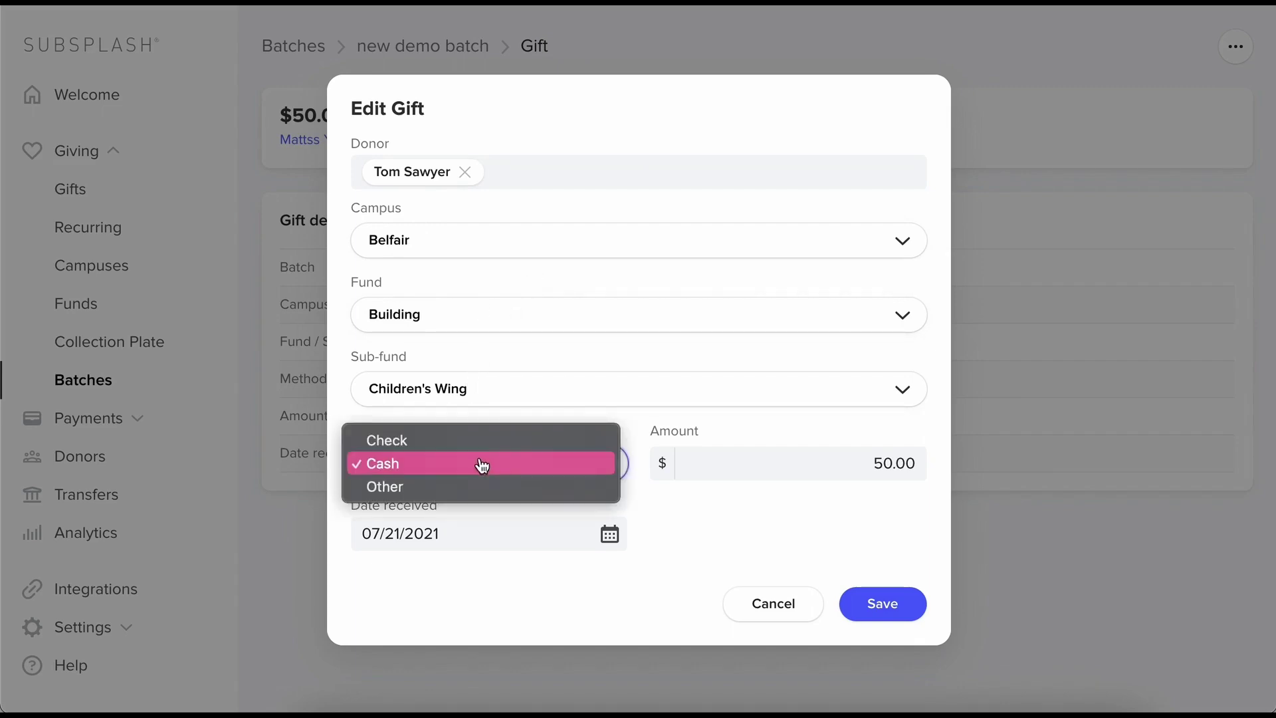
{"action": "left_click", "coordinate": [473, 444]}
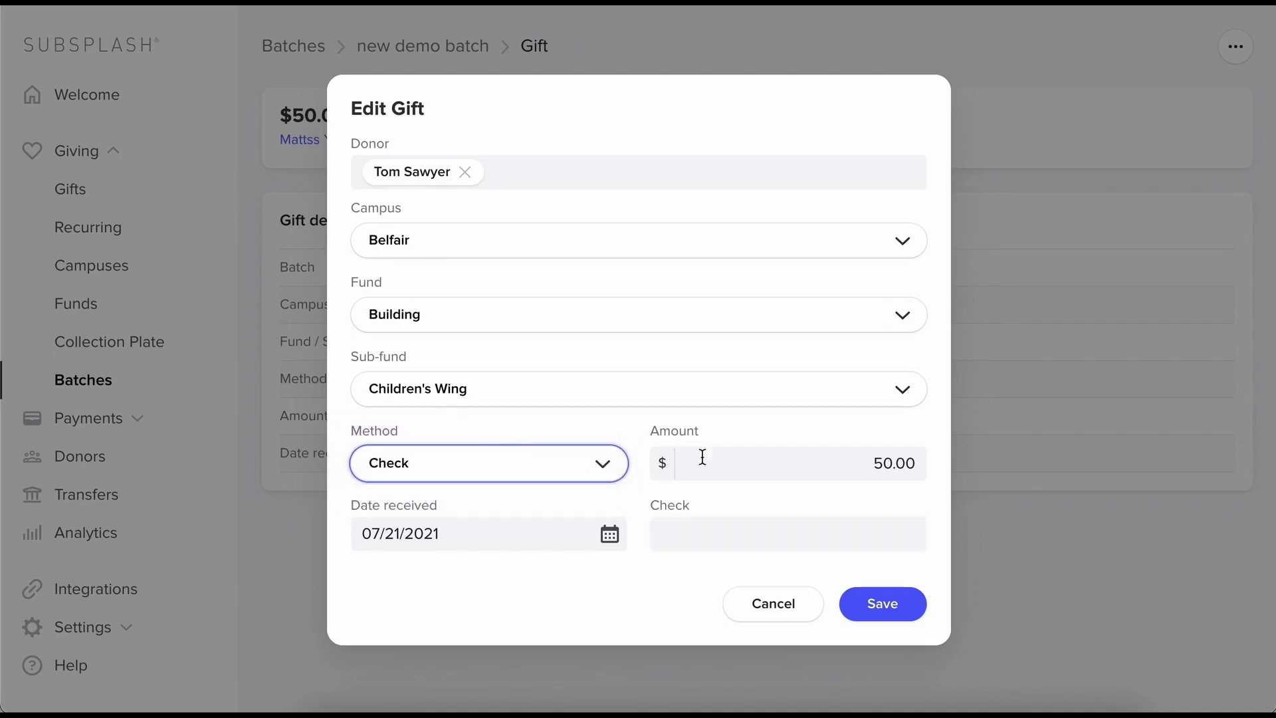
{"action": "left_click", "coordinate": [727, 537]}
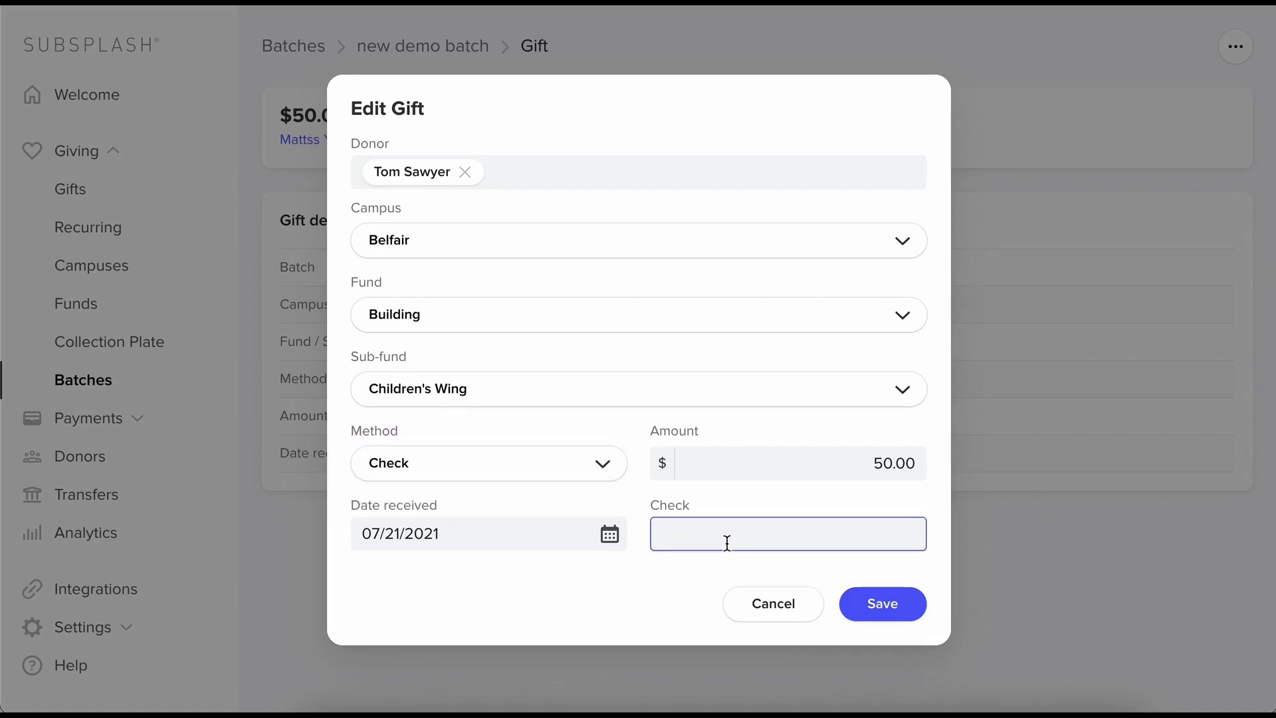
{"action": "type", "text": "2112"}
{"action": "left_click", "coordinate": [887, 604]}
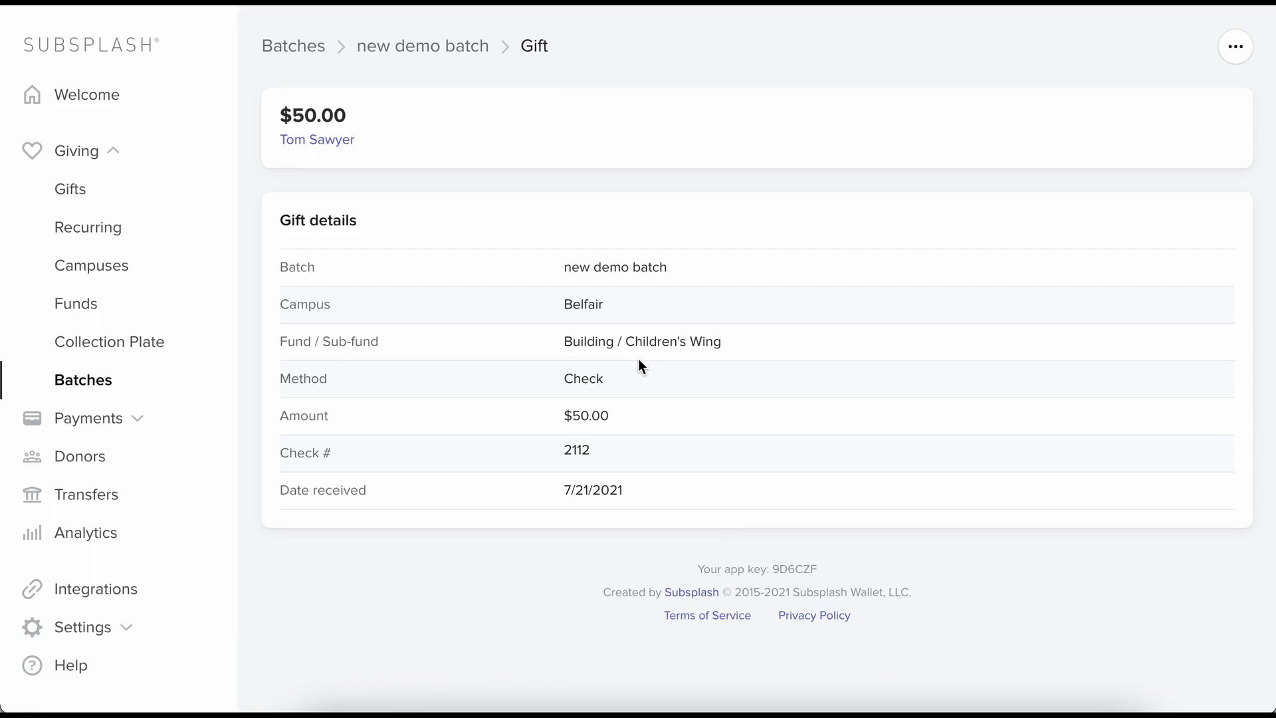
Step: Return to "new demo batch" and commit it
{"action": "left_click", "coordinate": [448, 47]}
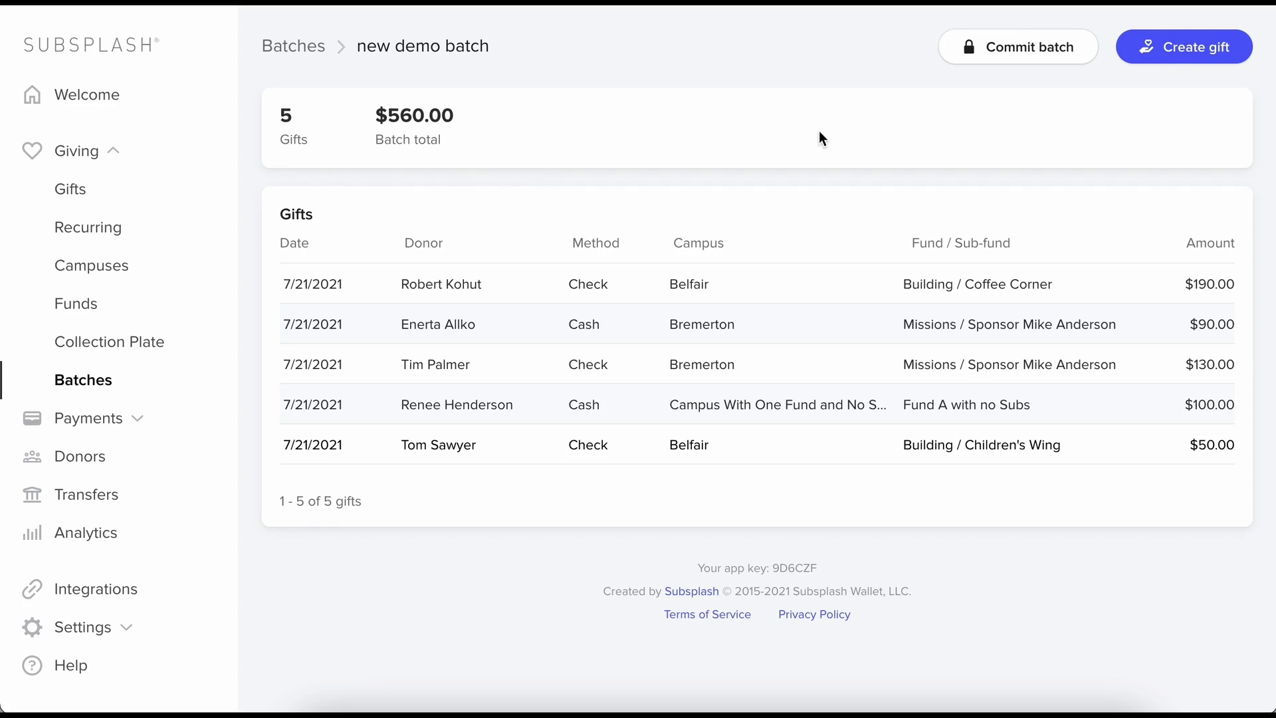
{"action": "left_click", "coordinate": [1019, 50]}
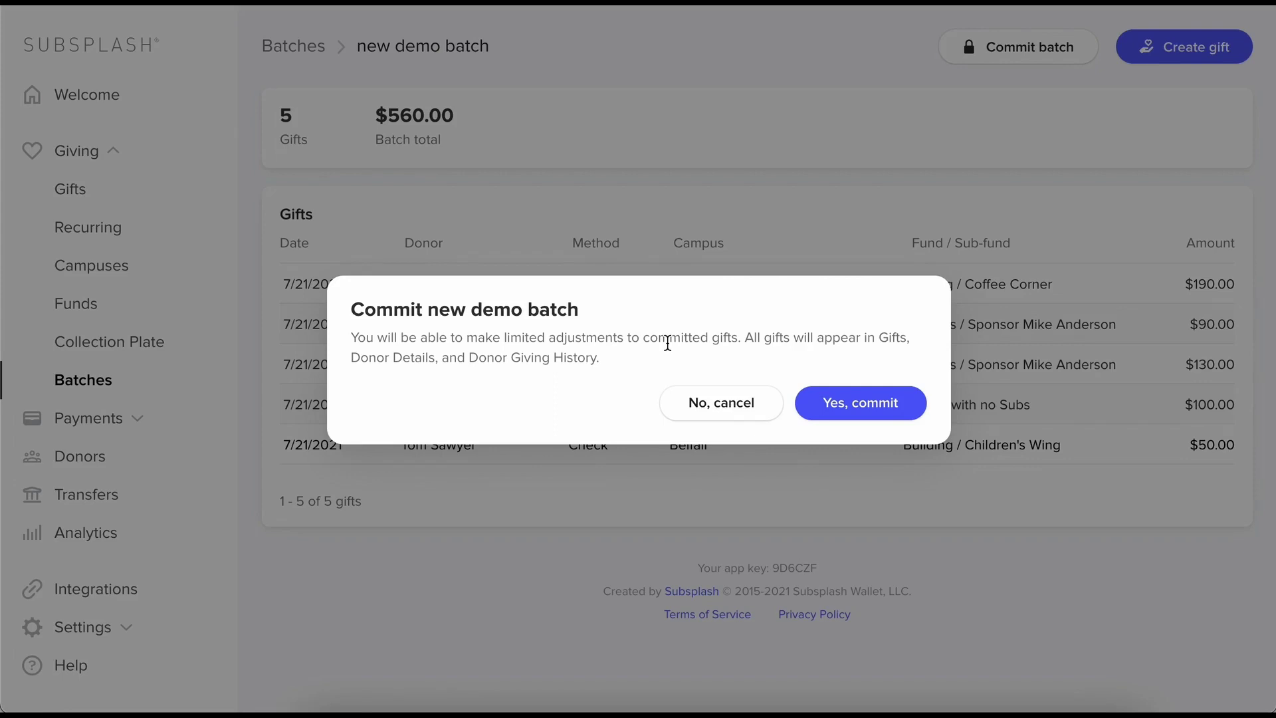
{"action": "left_click", "coordinate": [859, 409]}
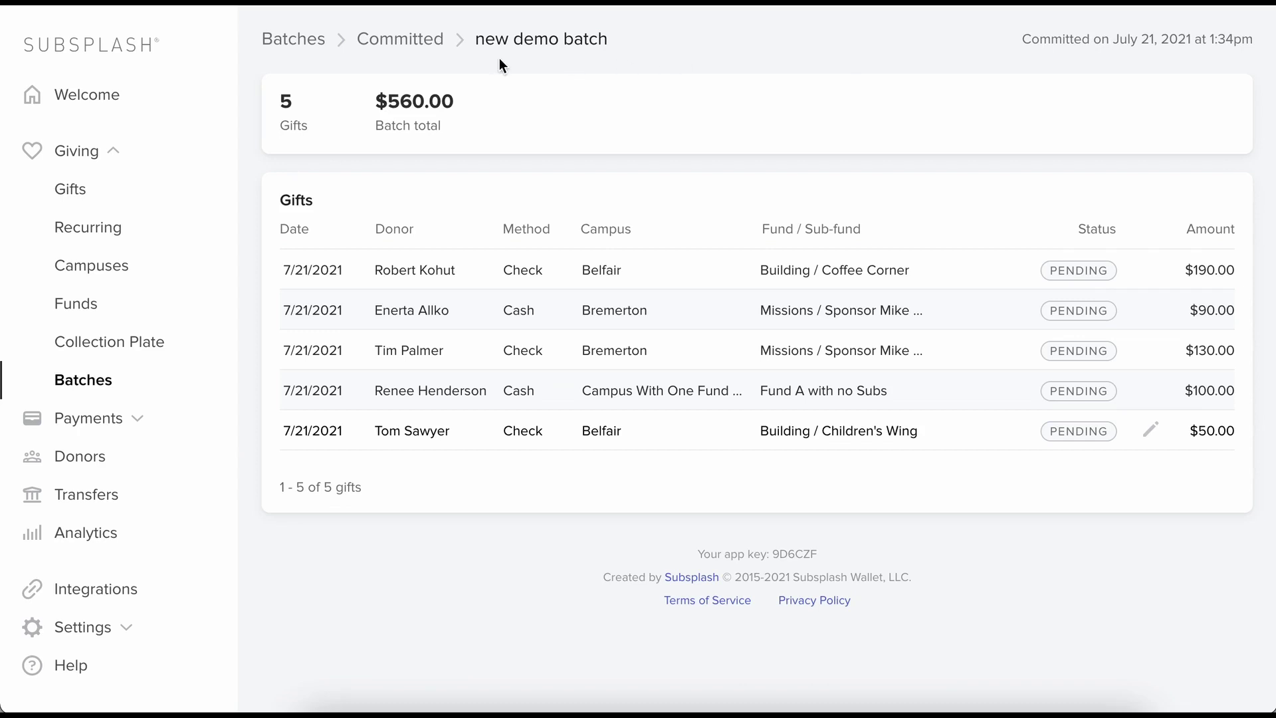
Step: Open "new demo batch" from the committed batches and view the details of its $130.00 check gift
{"action": "left_click", "coordinate": [400, 41]}
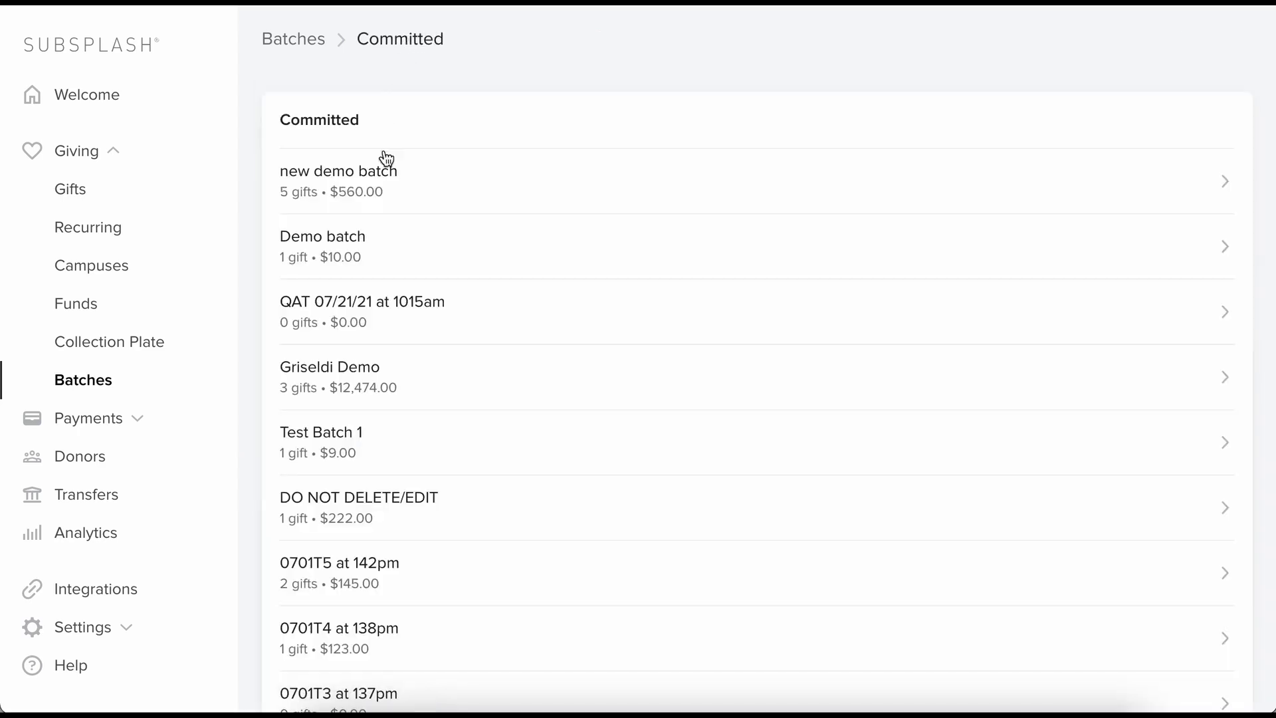
{"action": "left_click", "coordinate": [519, 190]}
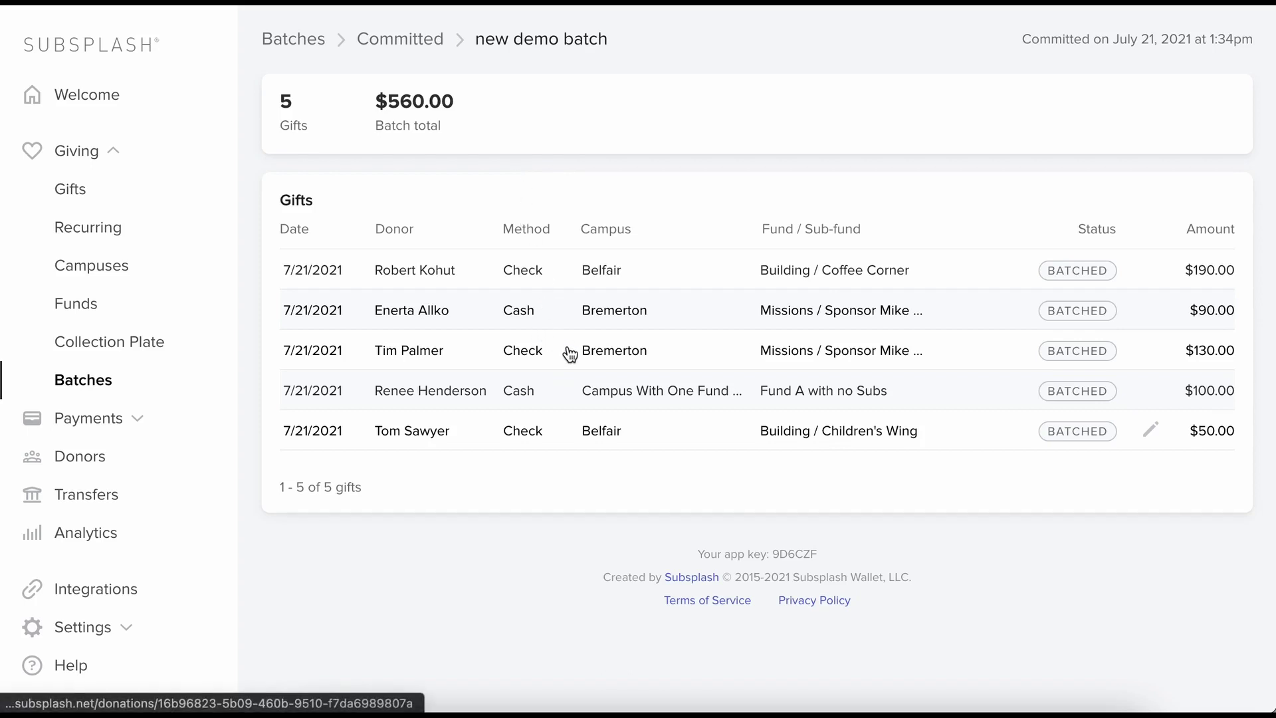
{"action": "left_click", "coordinate": [692, 352]}
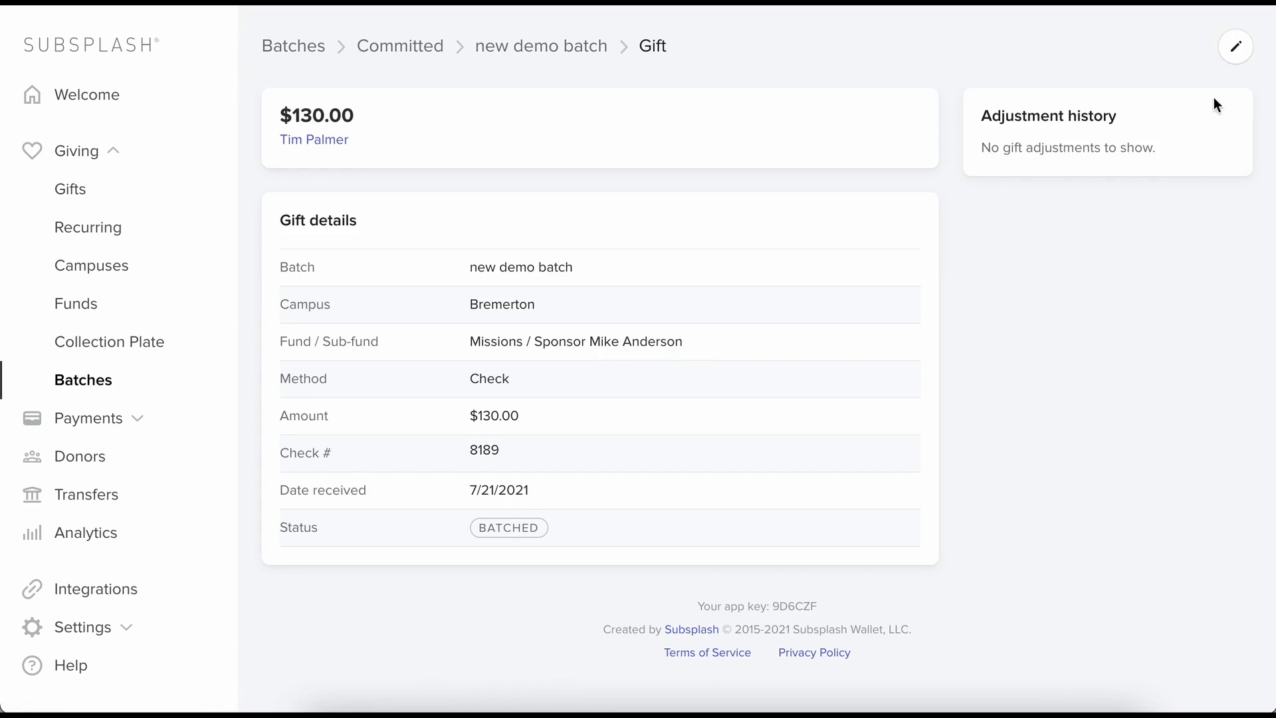
Step: Edit the committed check gift to change its status to Failed and save the gift
{"action": "left_click", "coordinate": [1237, 47]}
{"action": "scroll", "coordinate": [561, 544], "scroll_direction": "down", "scroll_amount": 1}
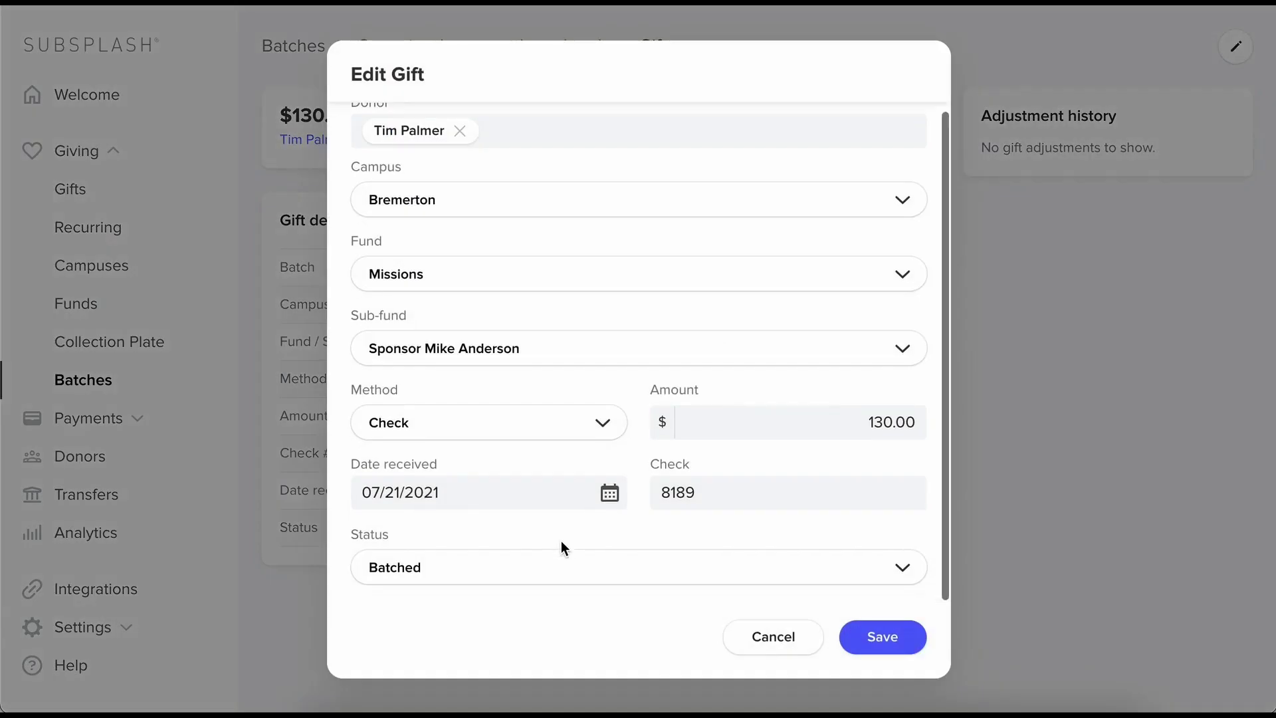
{"action": "left_click", "coordinate": [533, 567]}
{"action": "left_click", "coordinate": [515, 594]}
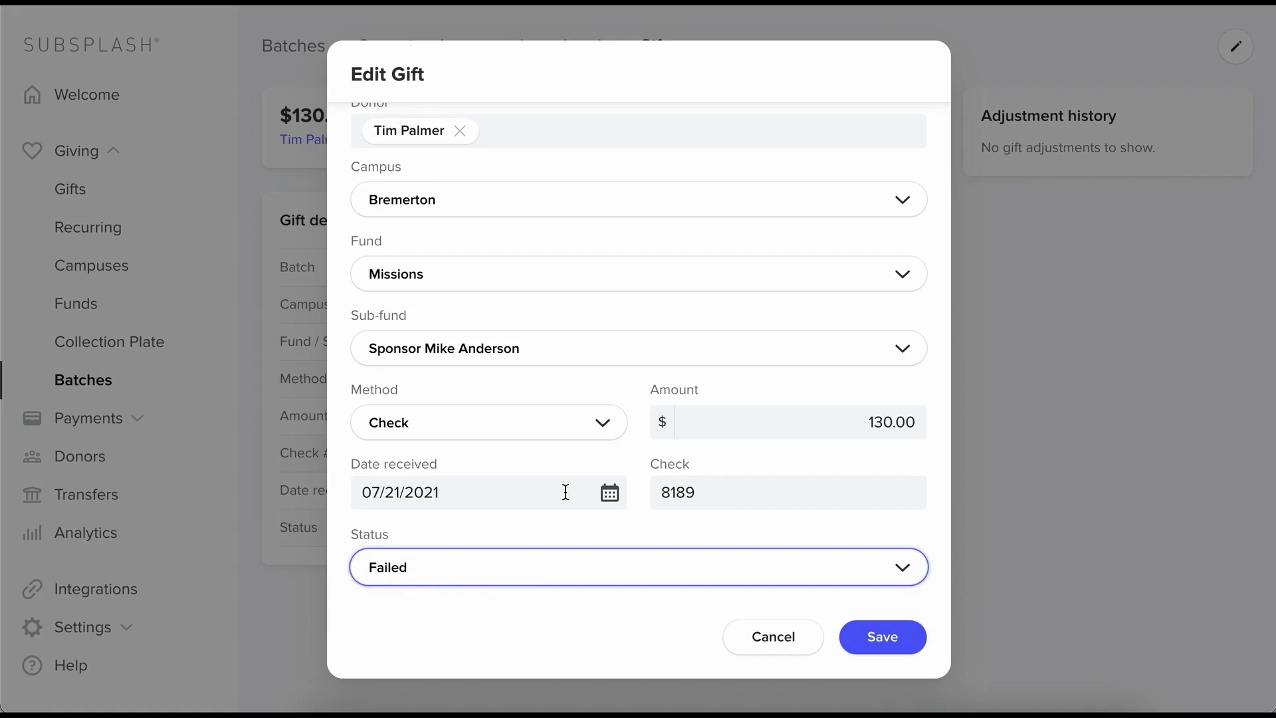
{"action": "left_click", "coordinate": [864, 635]}
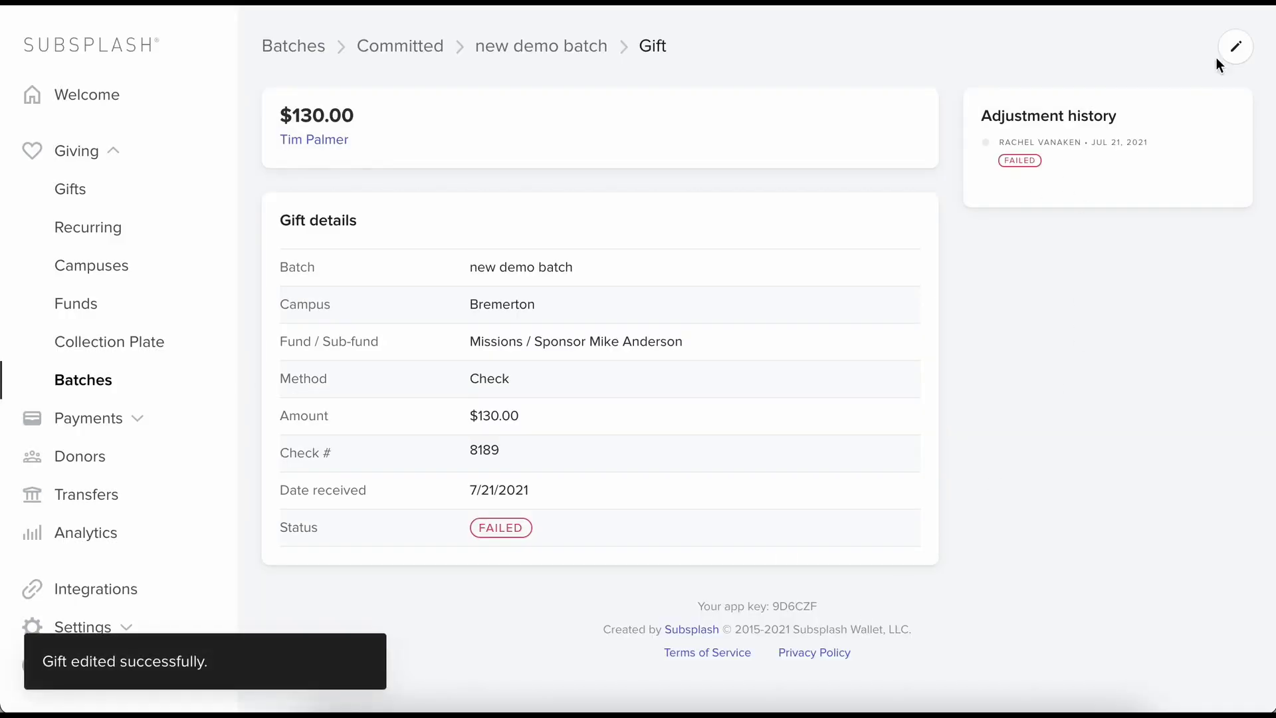
Step: Edit the gift again to set its amount to $13.00 and save the adjustment
{"action": "left_click", "coordinate": [1234, 47]}
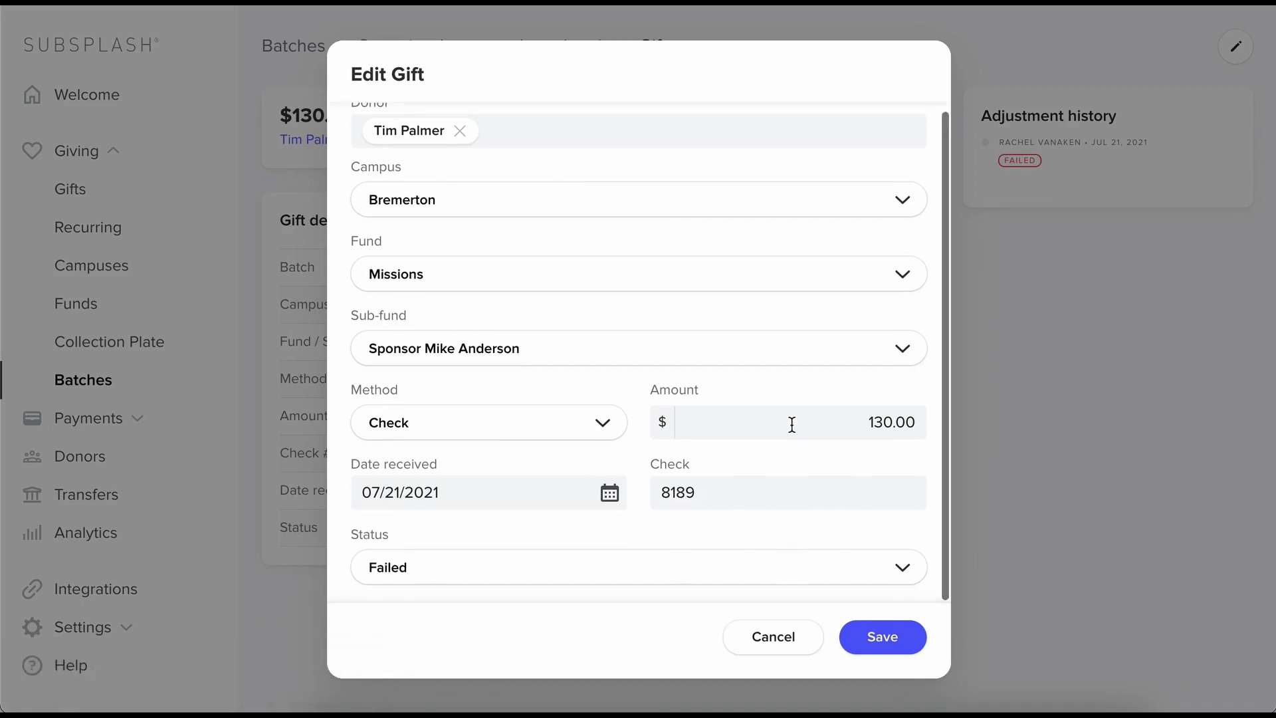
{"action": "left_click", "coordinate": [886, 422]}
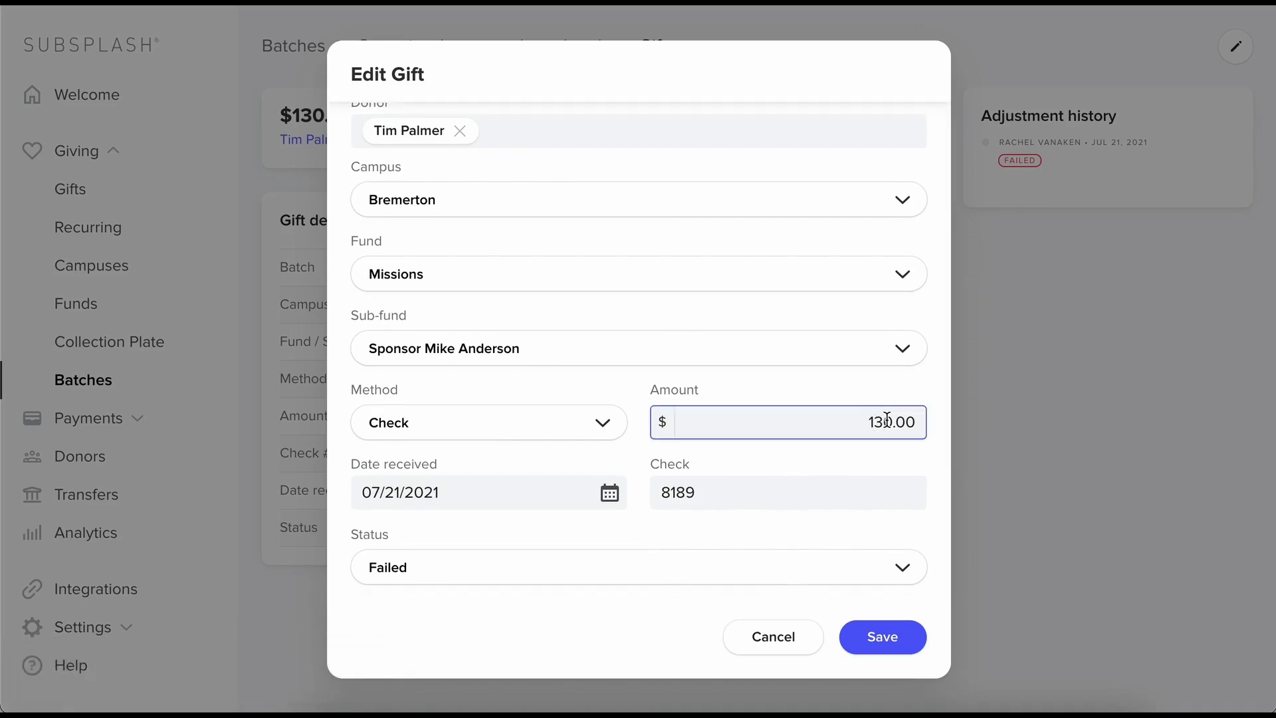
{"action": "key", "text": "BackSpace"}
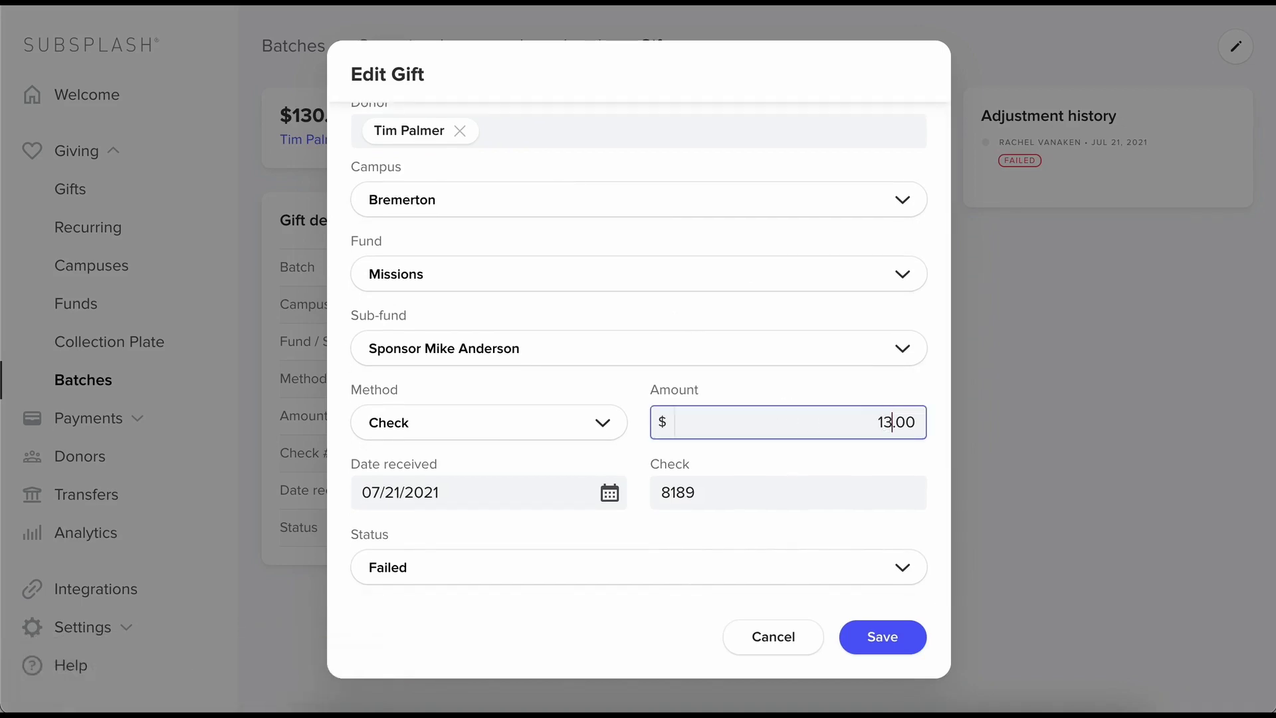
{"action": "left_click", "coordinate": [887, 635]}
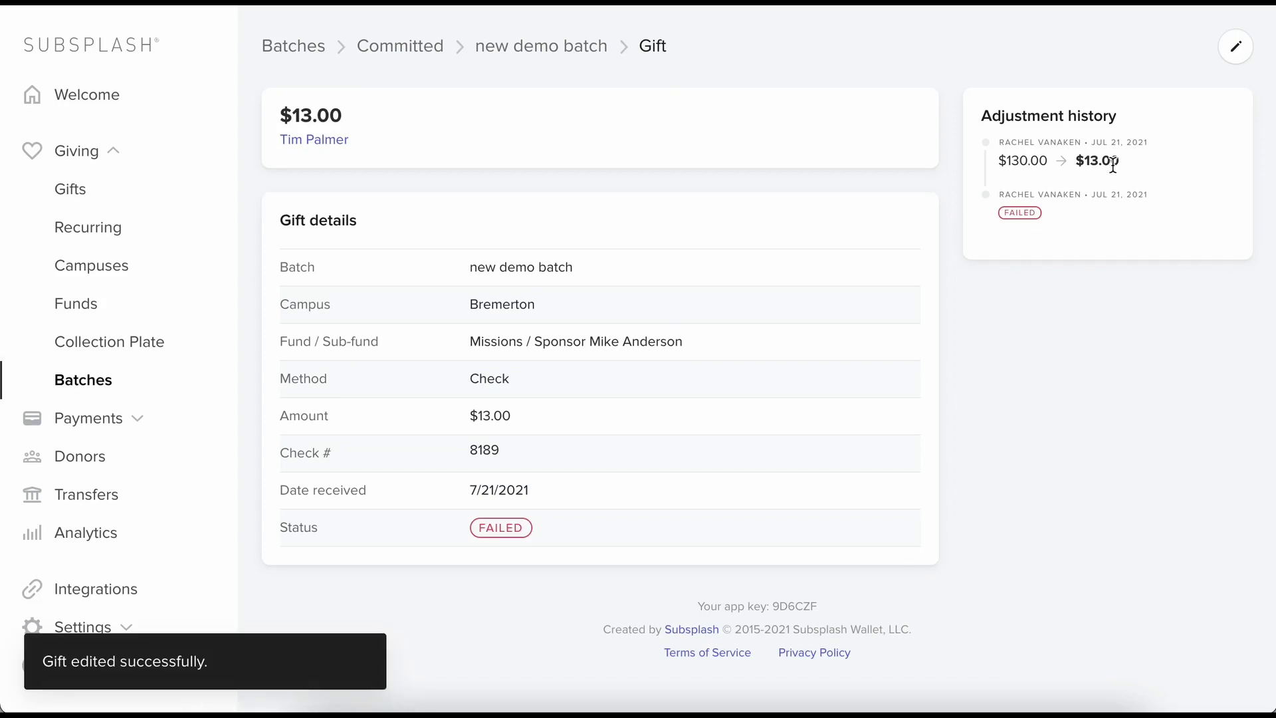